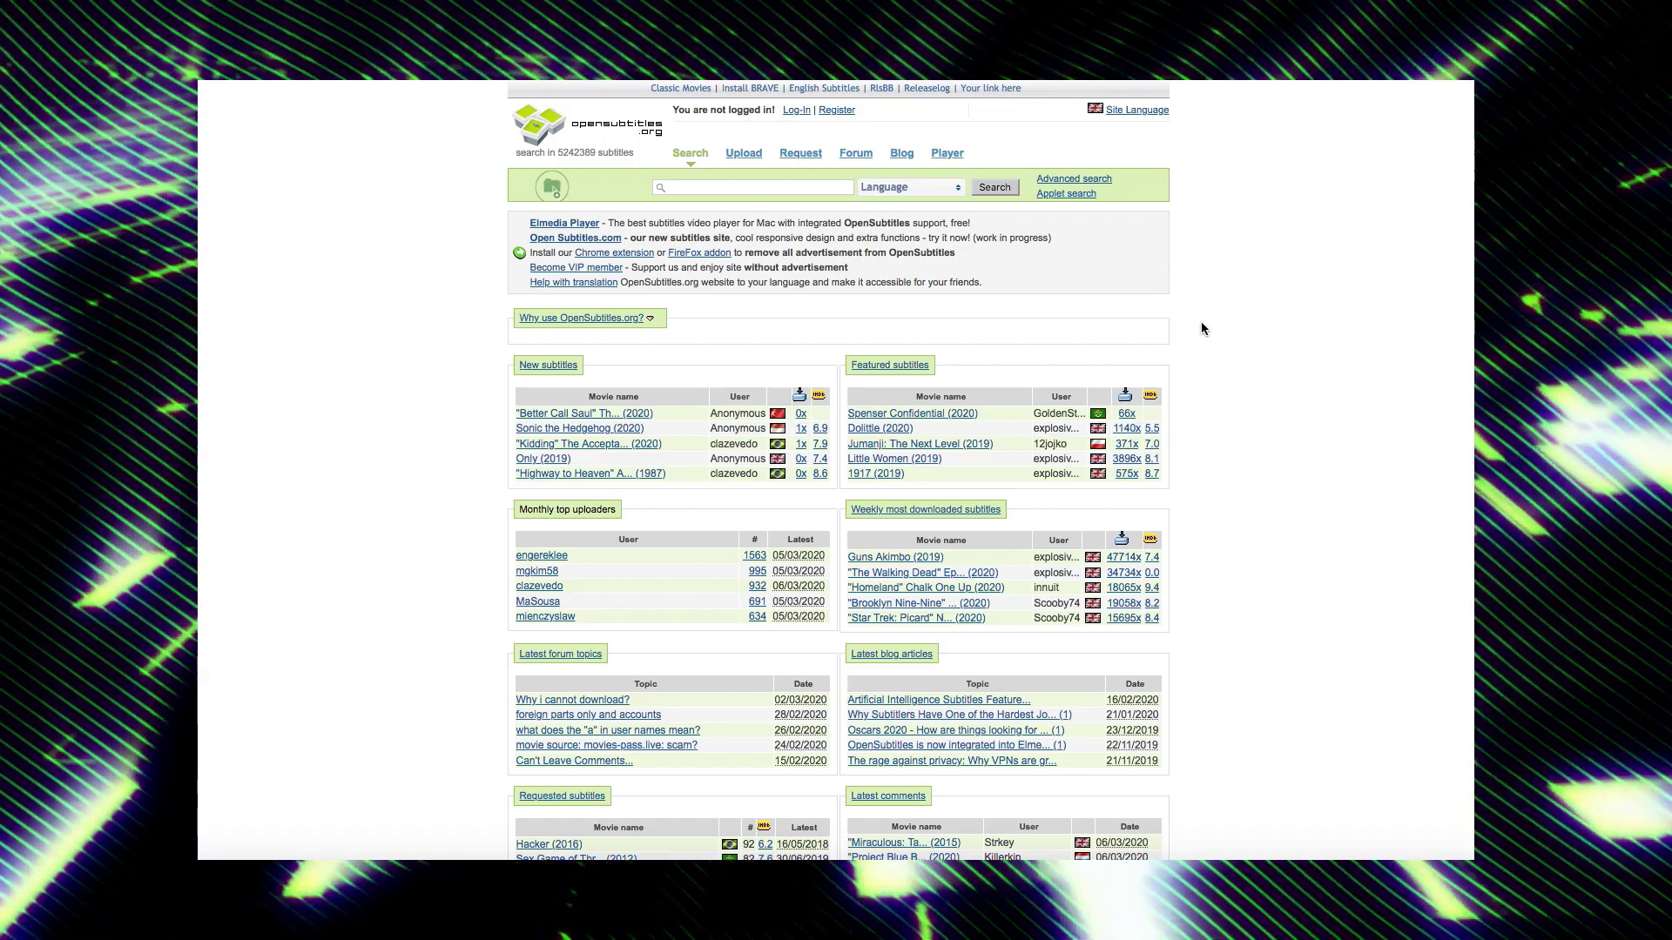
Step: Browse the OpenSubtitles.org homepage lists and open the Charlie's Angels (2019) Portuguese (BR) subtitle page
scroll(1201, 328, "down", 5)
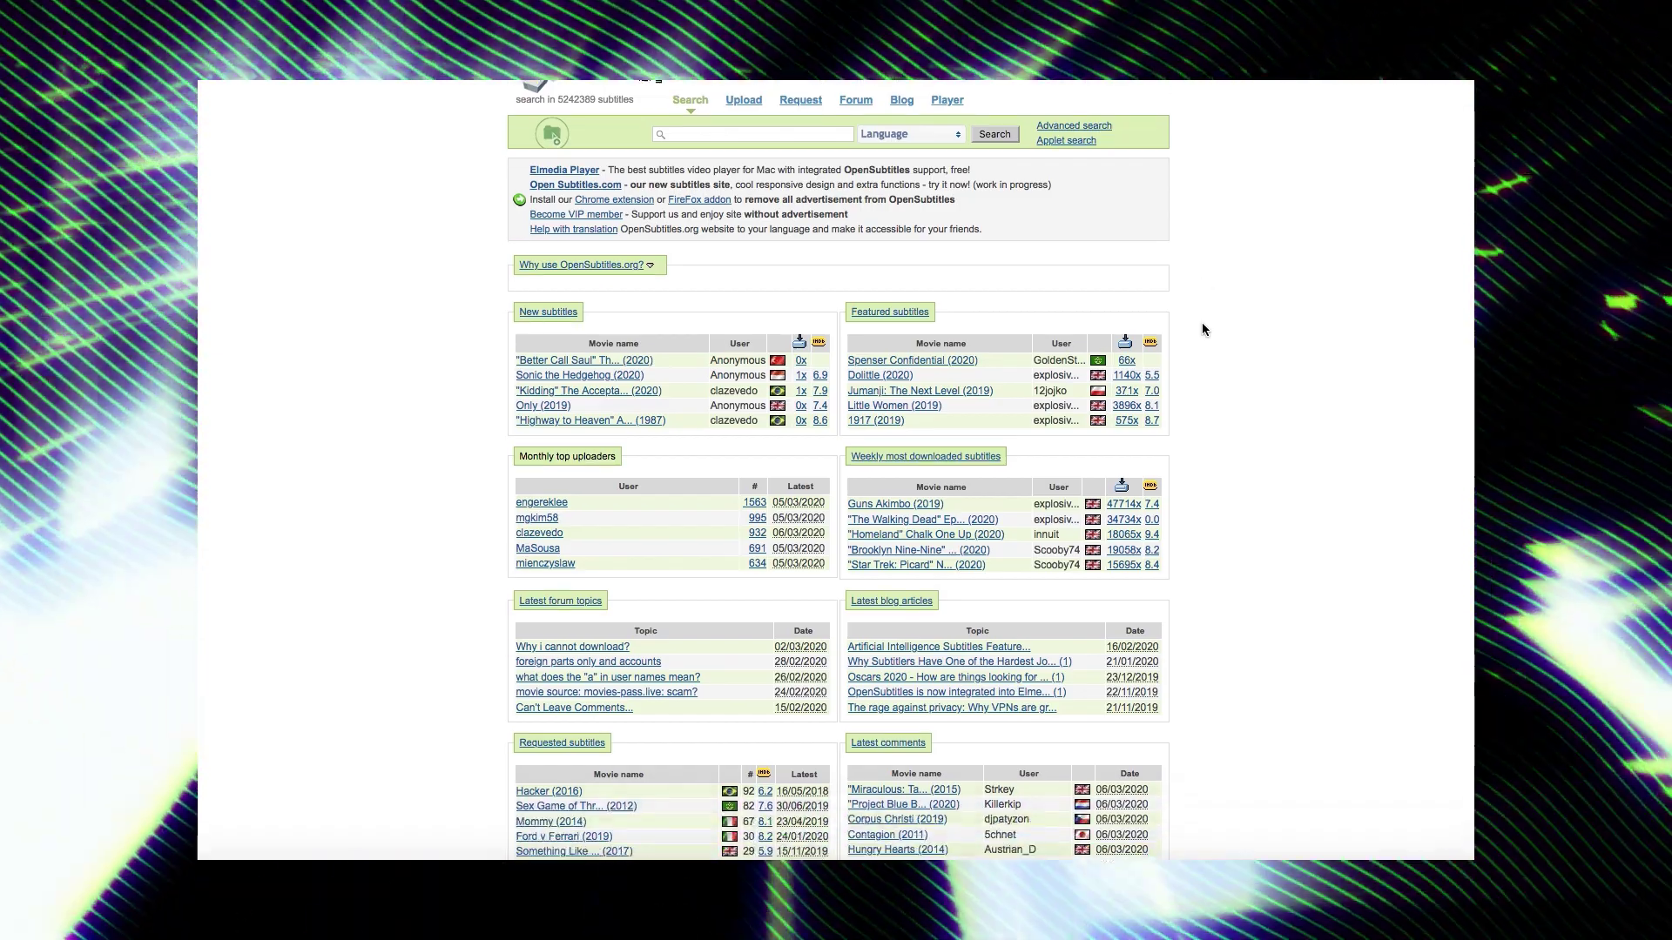
scroll(1202, 327, "down", 1)
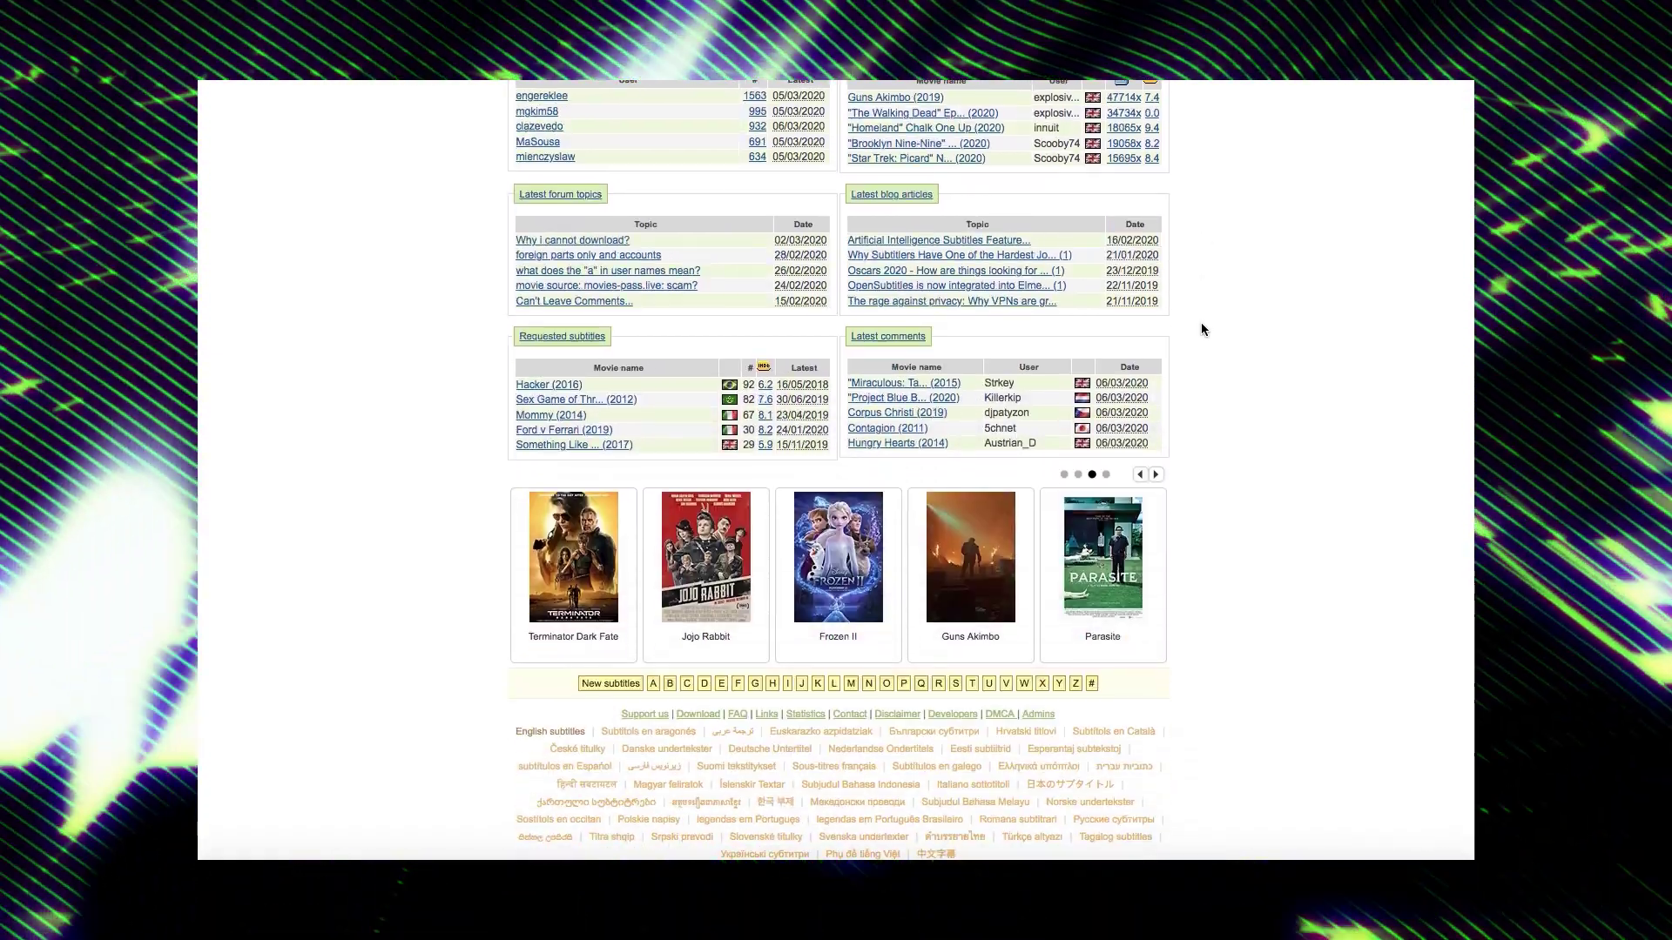
scroll(1202, 329, "up", 3)
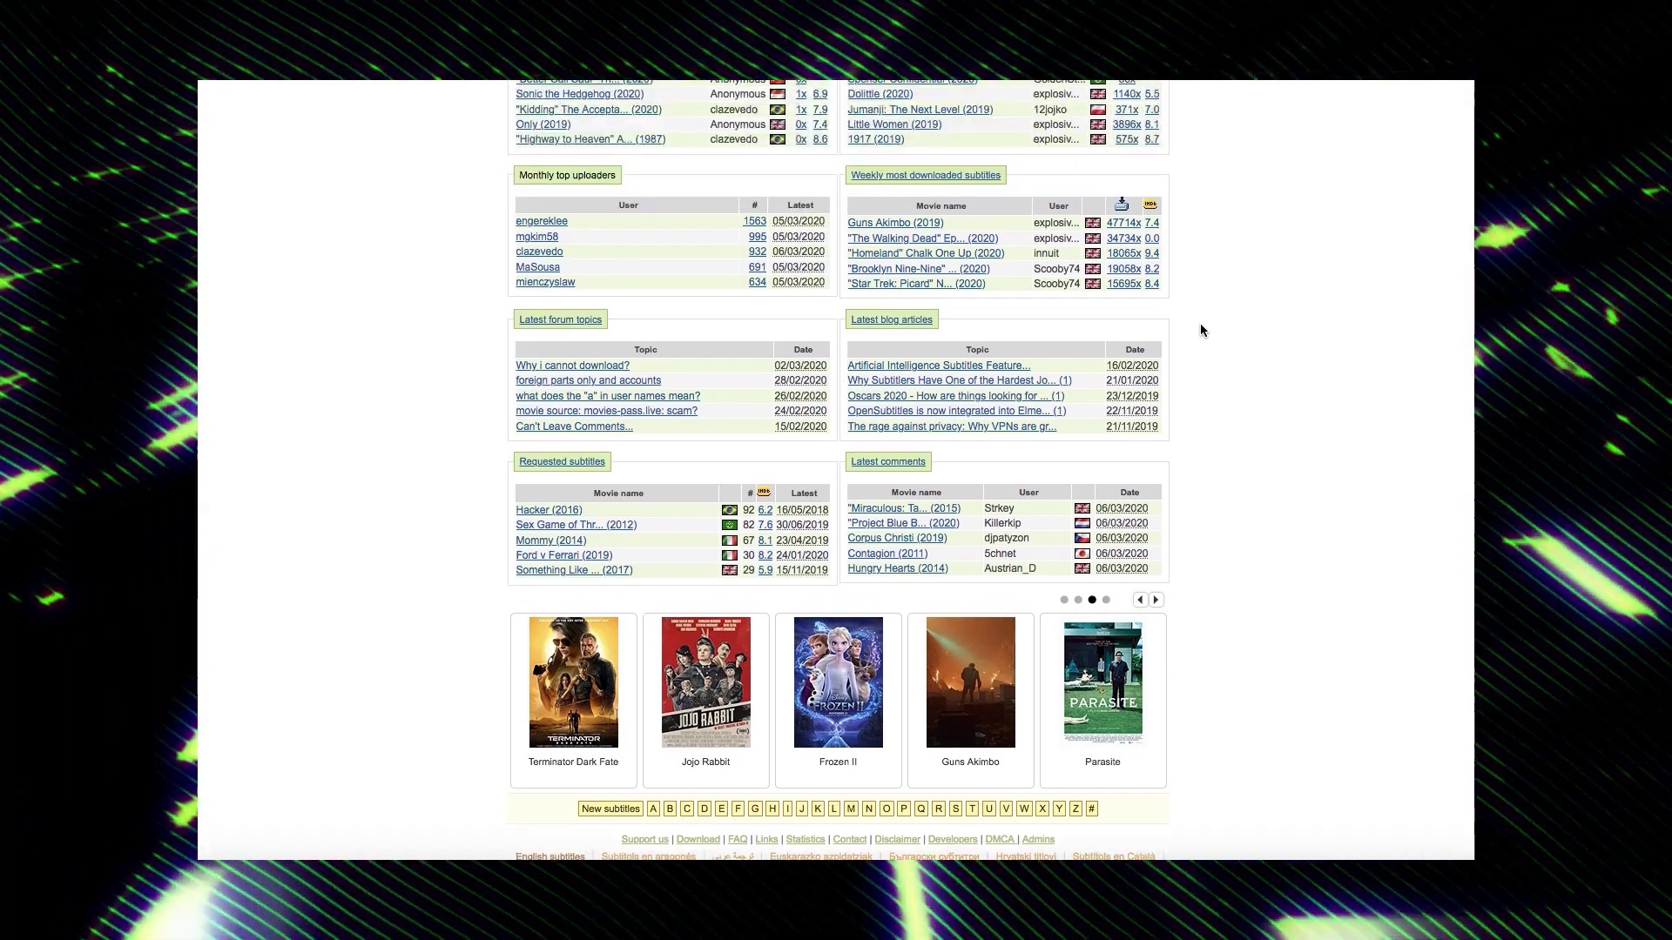
scroll(794, 560, "up", 10)
scroll(795, 561, "down", 3)
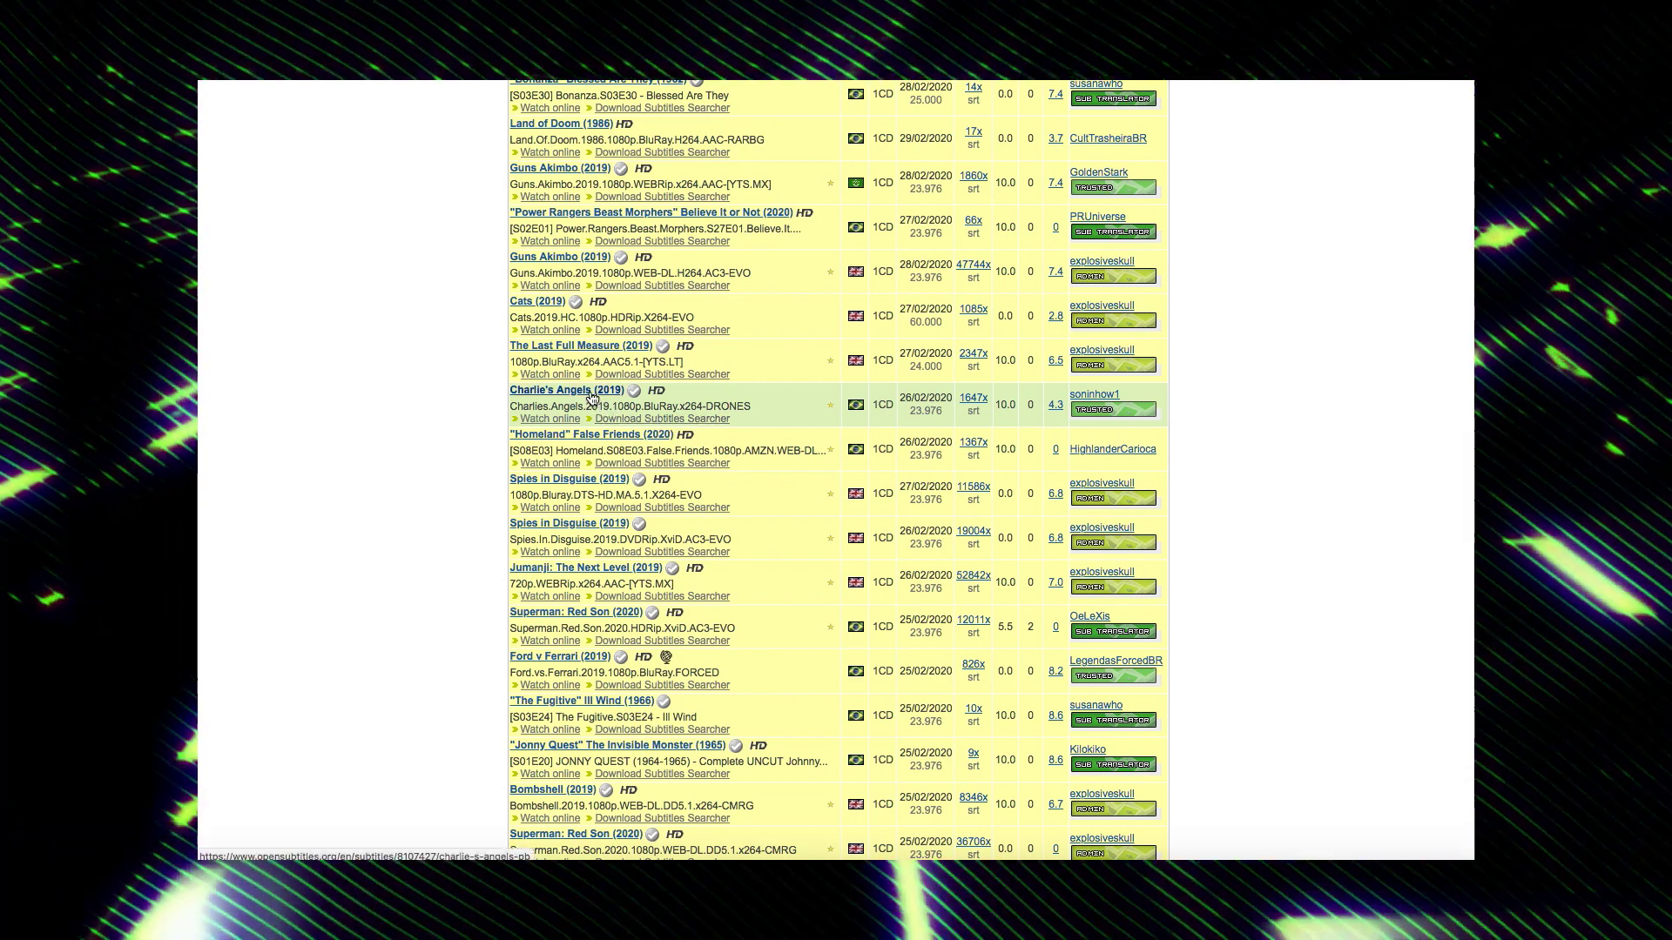
left_click(590, 398)
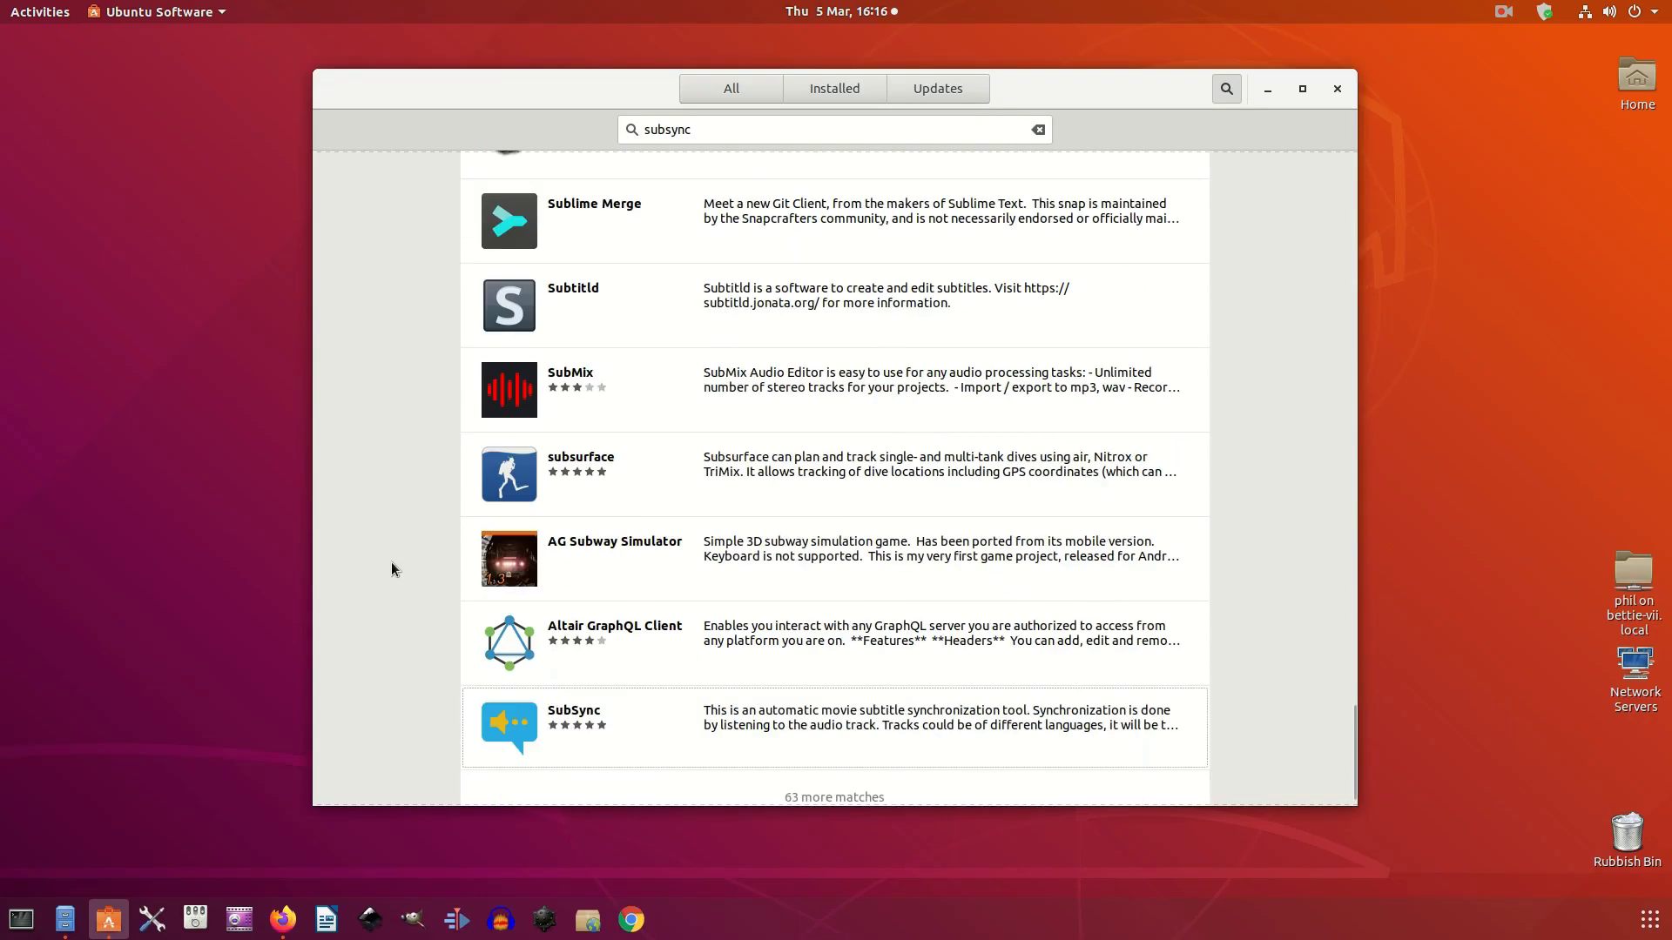
Step: Select the SubSync search result in Ubuntu Software and install it
left_click(507, 709)
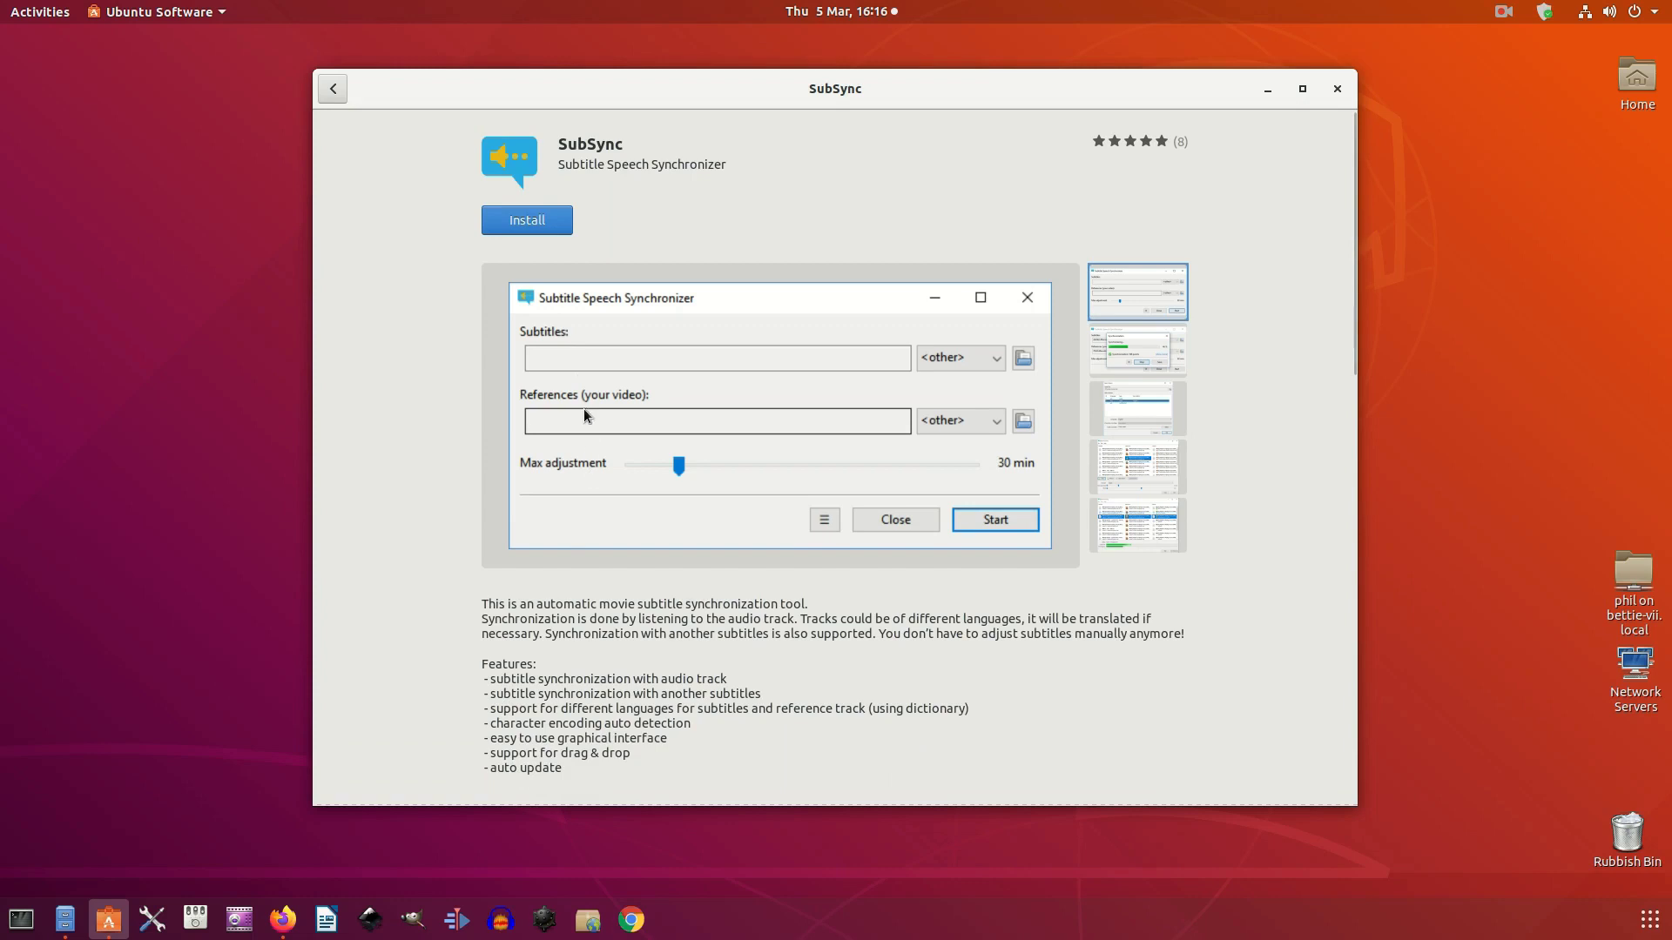
left_click(526, 227)
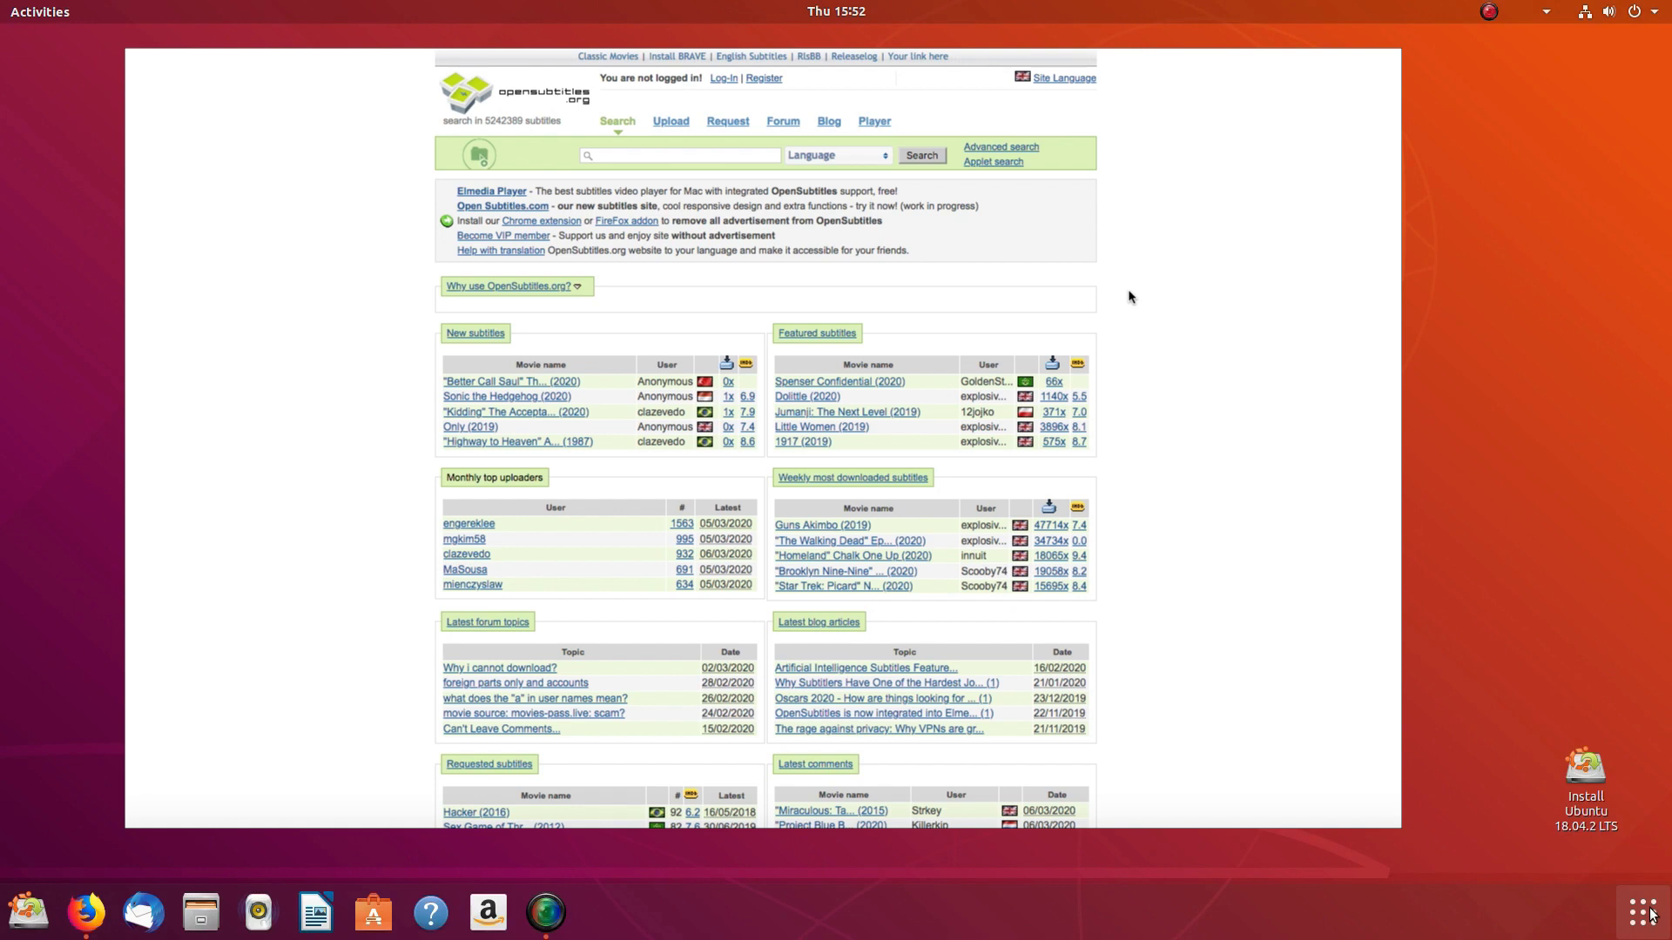
Step: Scroll down through the 5510 latest subtitle uploads listed on OpenSubtitles.org
scroll(1129, 297, "down", 6)
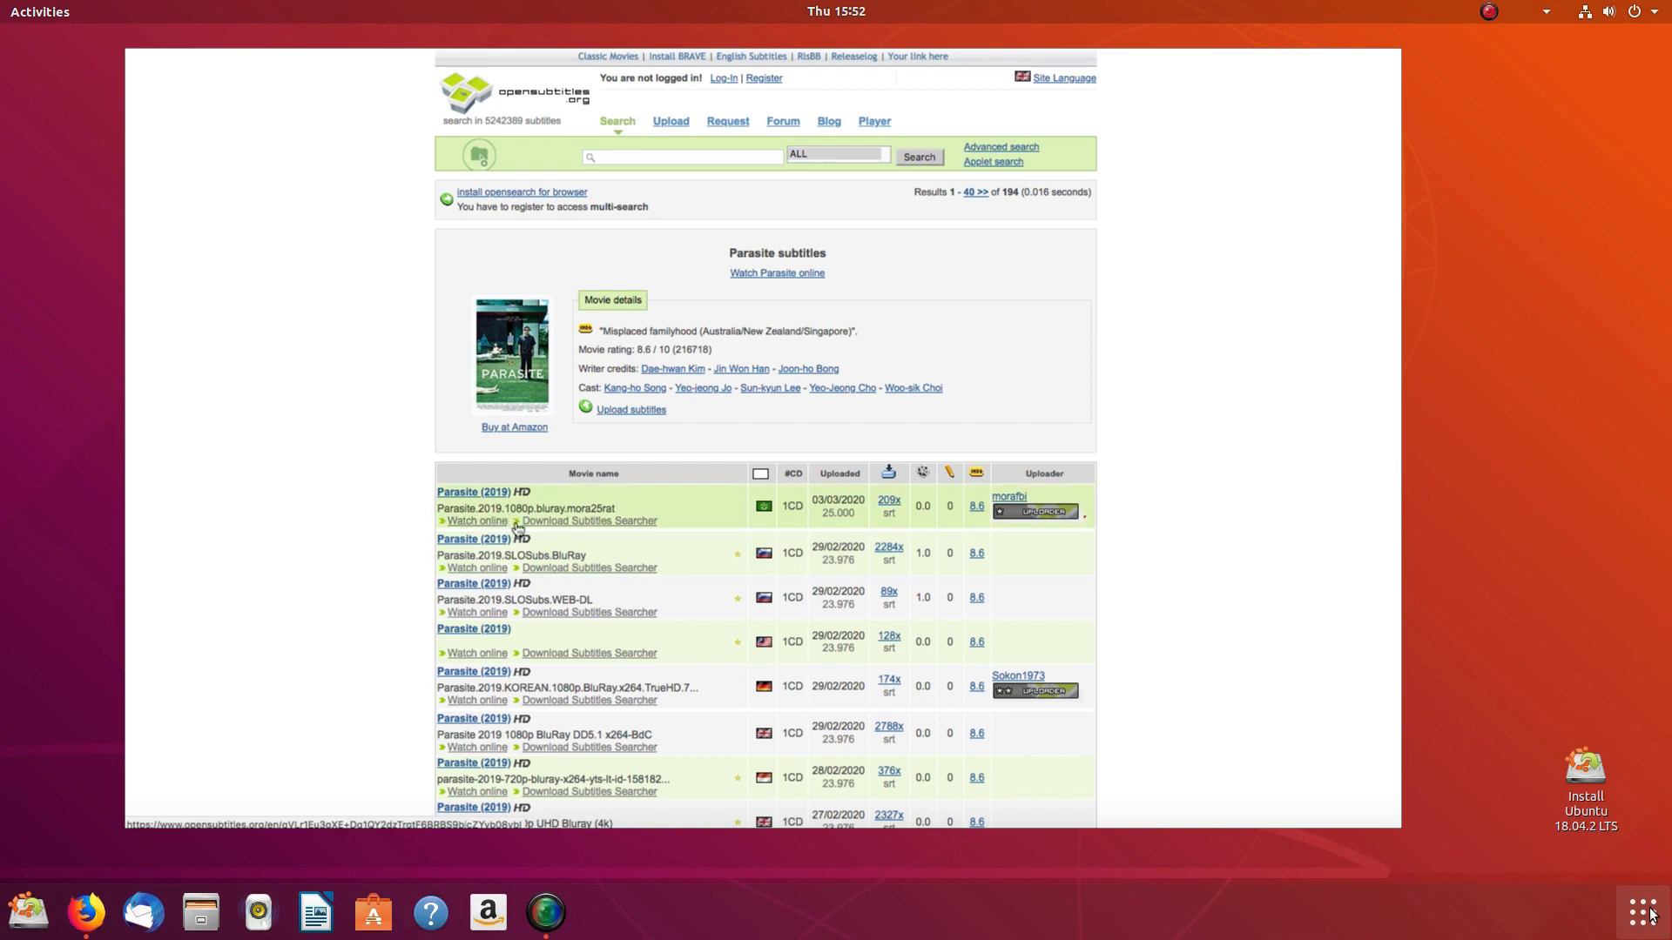
scroll(474, 567, "down", 1)
scroll(551, 617, "down", 3)
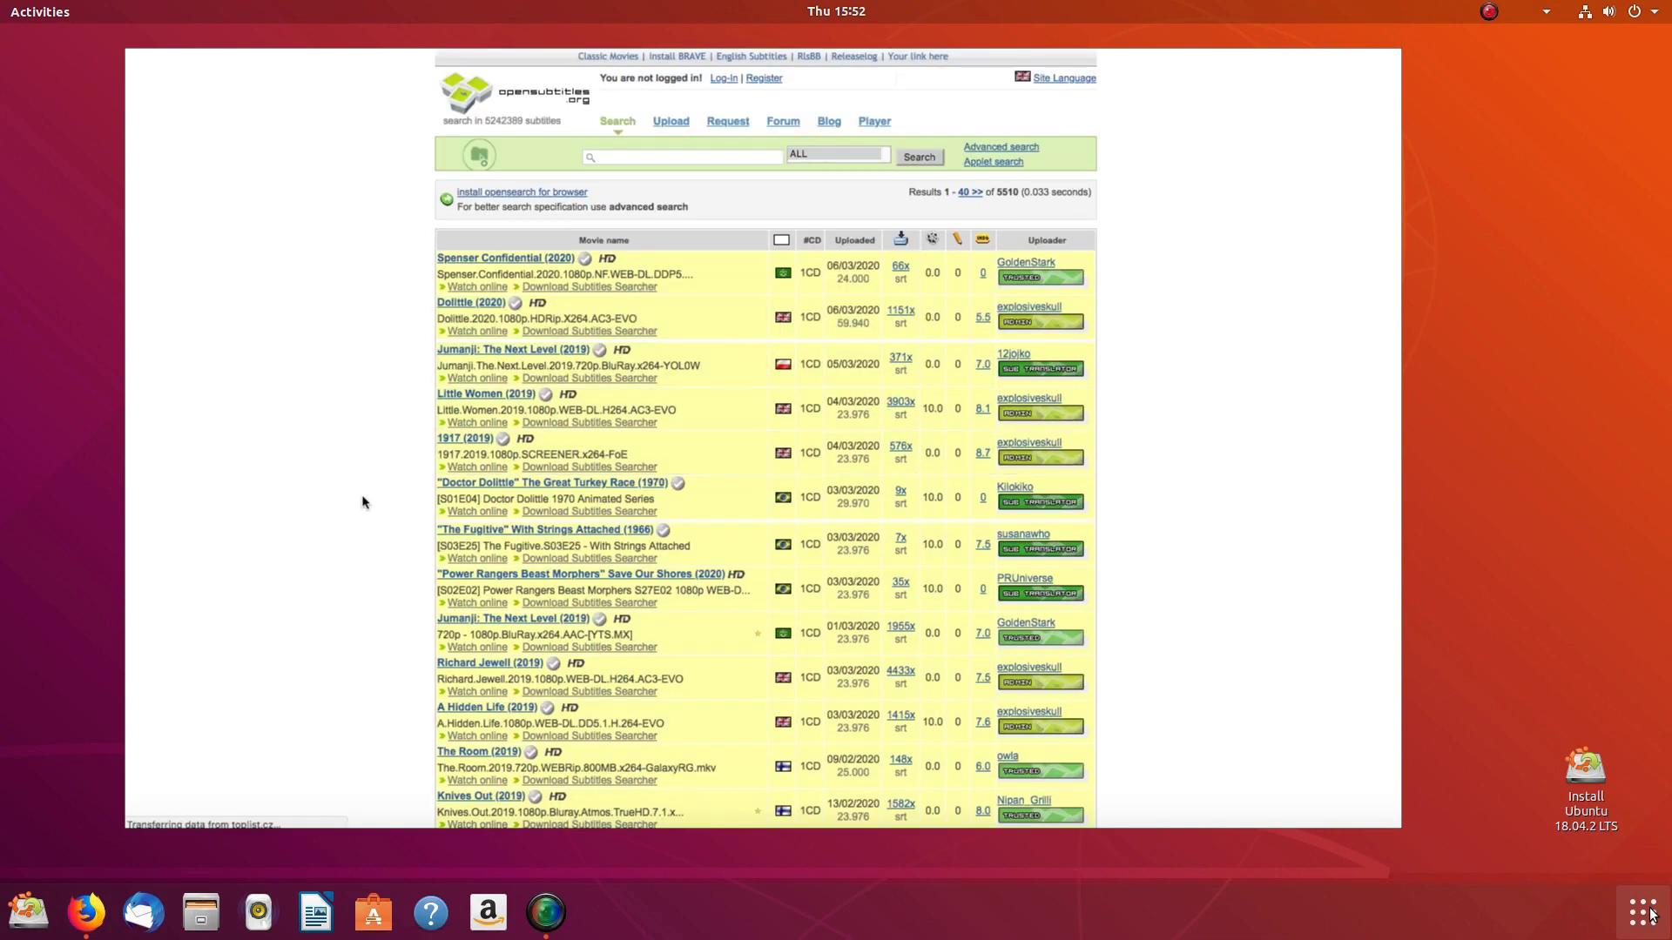
scroll(378, 510, "down", 1)
scroll(380, 511, "down", 3)
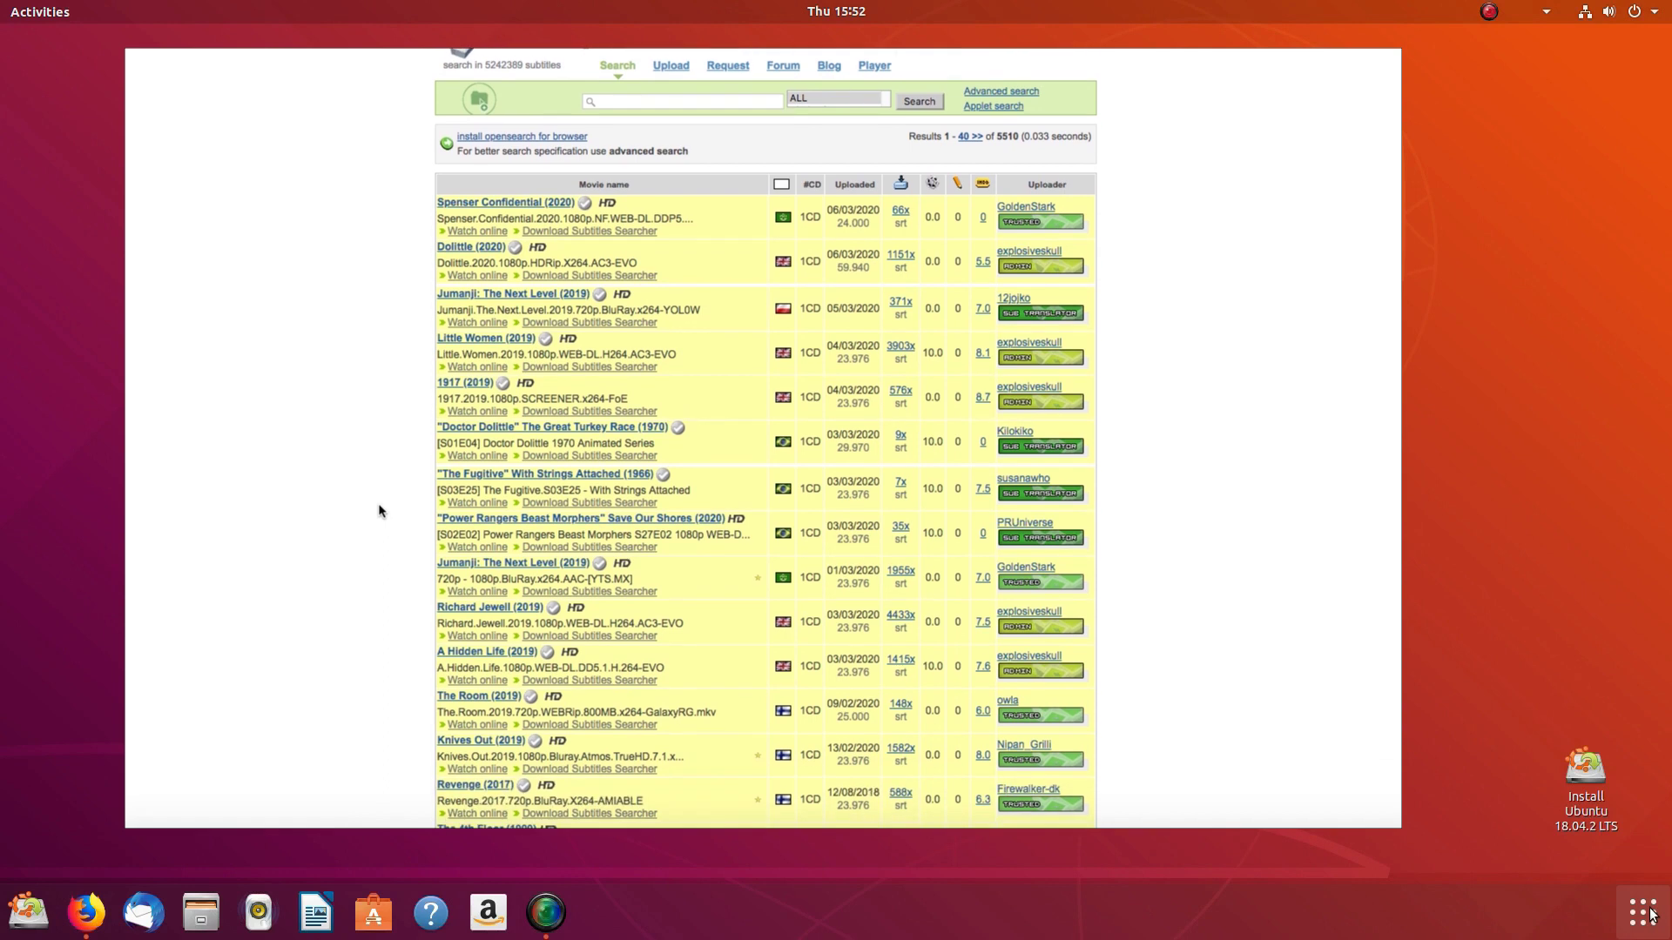
scroll(379, 510, "down", 4)
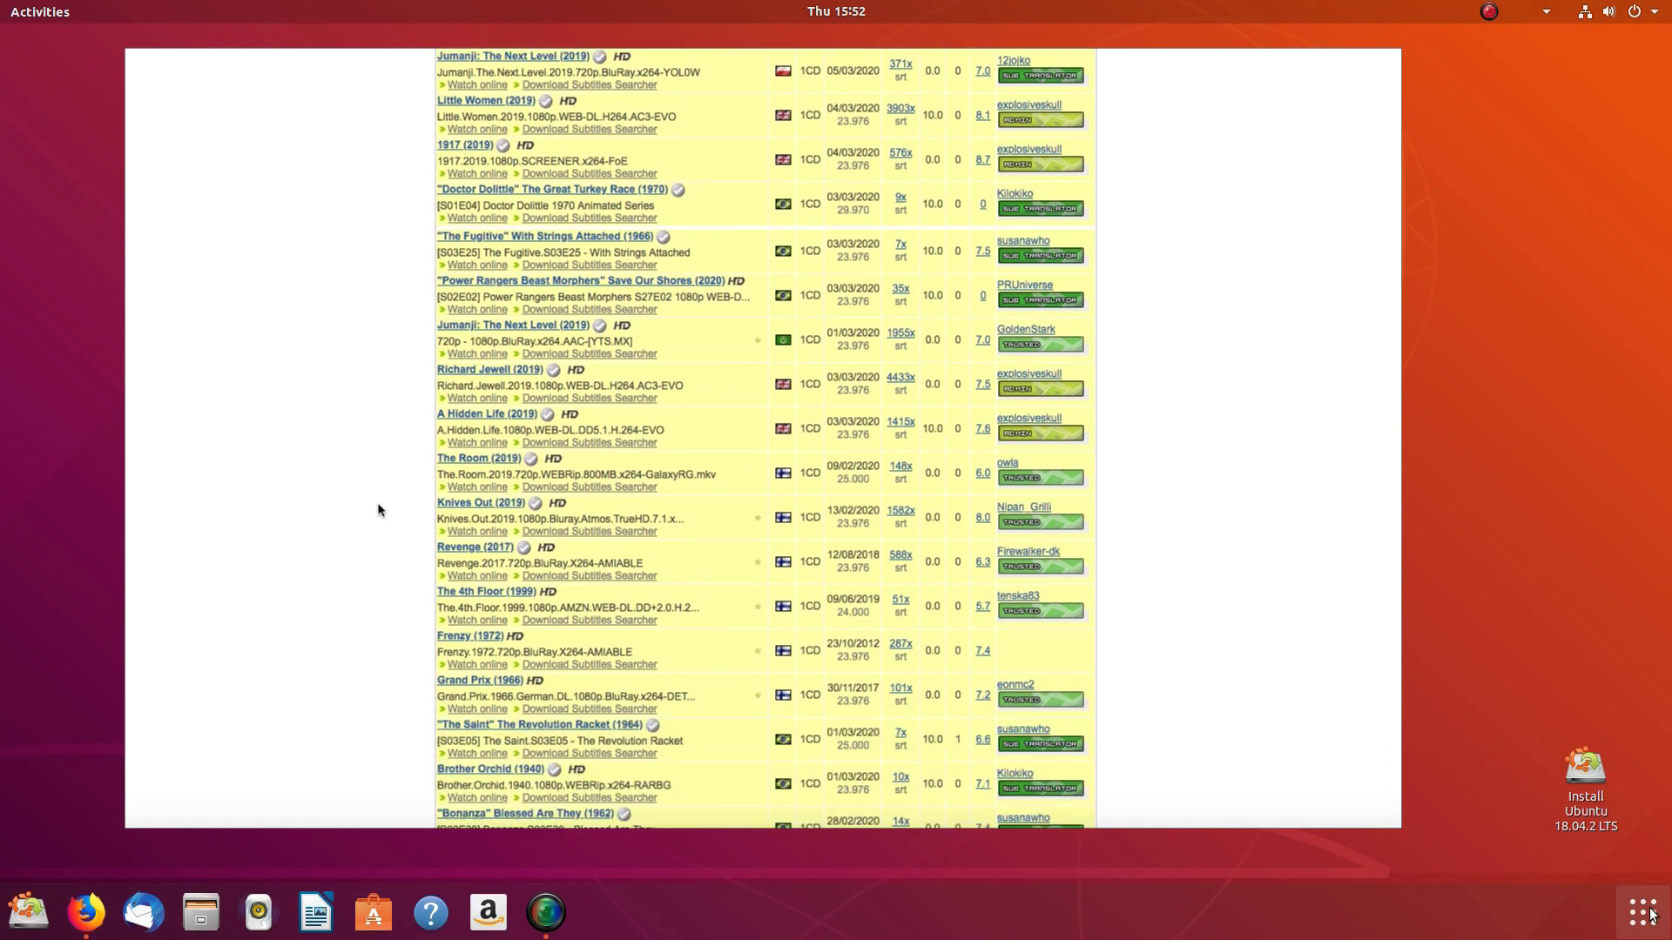
scroll(378, 510, "down", 1)
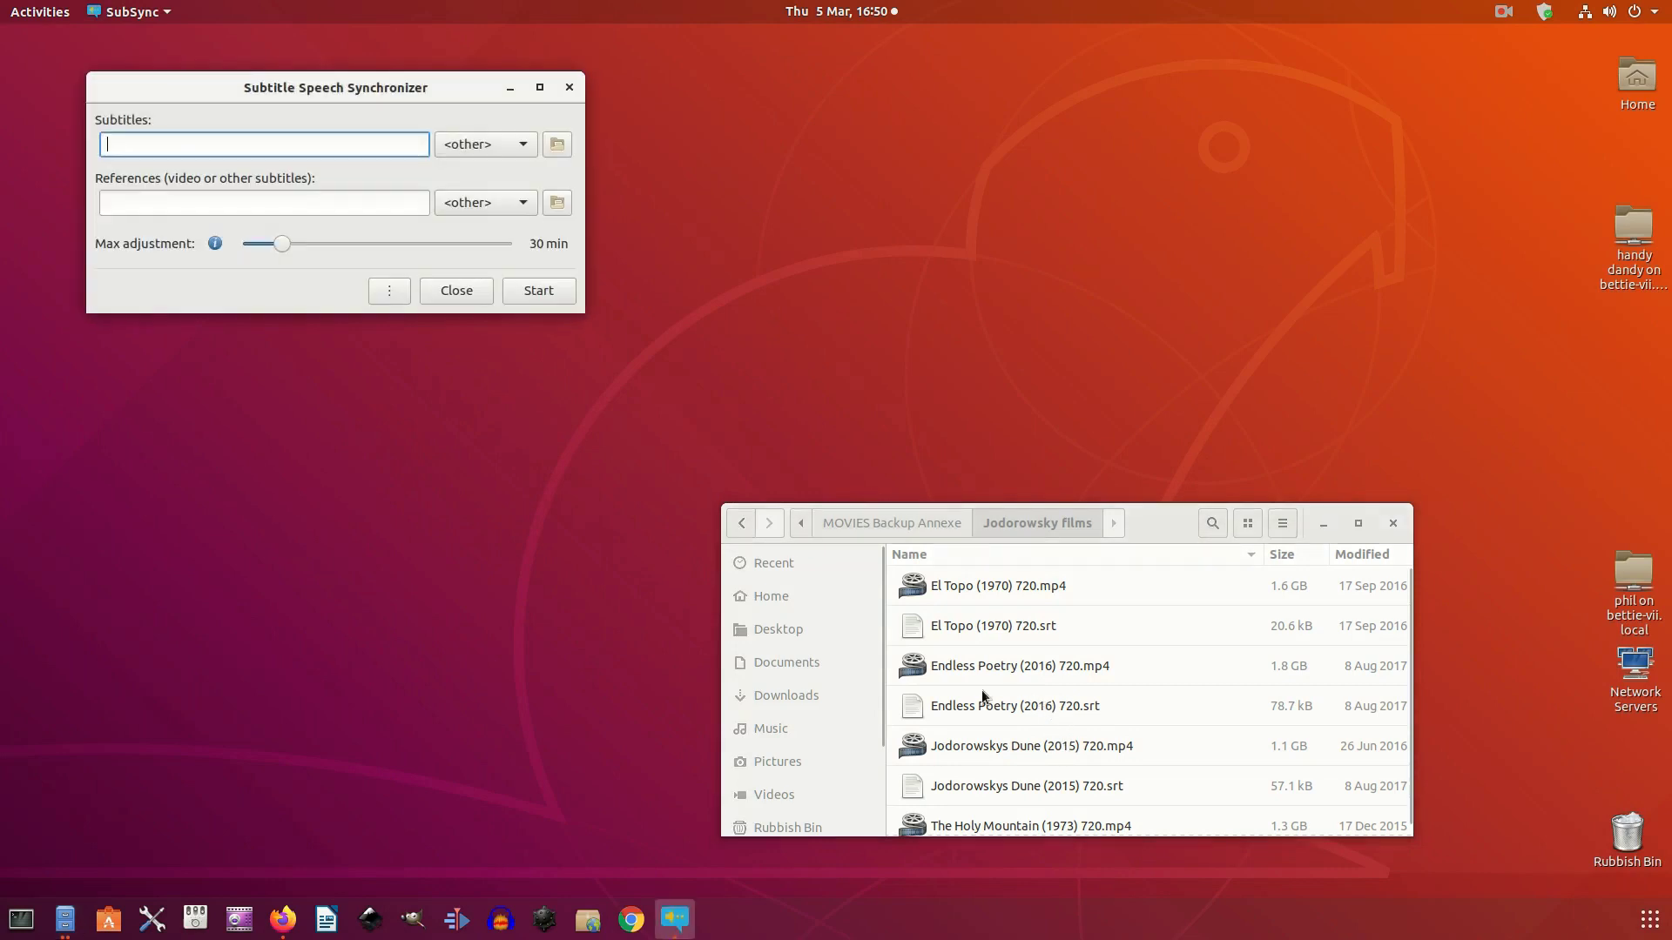
Step: Drop El Topo (1970) 720.srt into Subtitles and confirm its English stream
left_click_drag(906, 637, 257, 140)
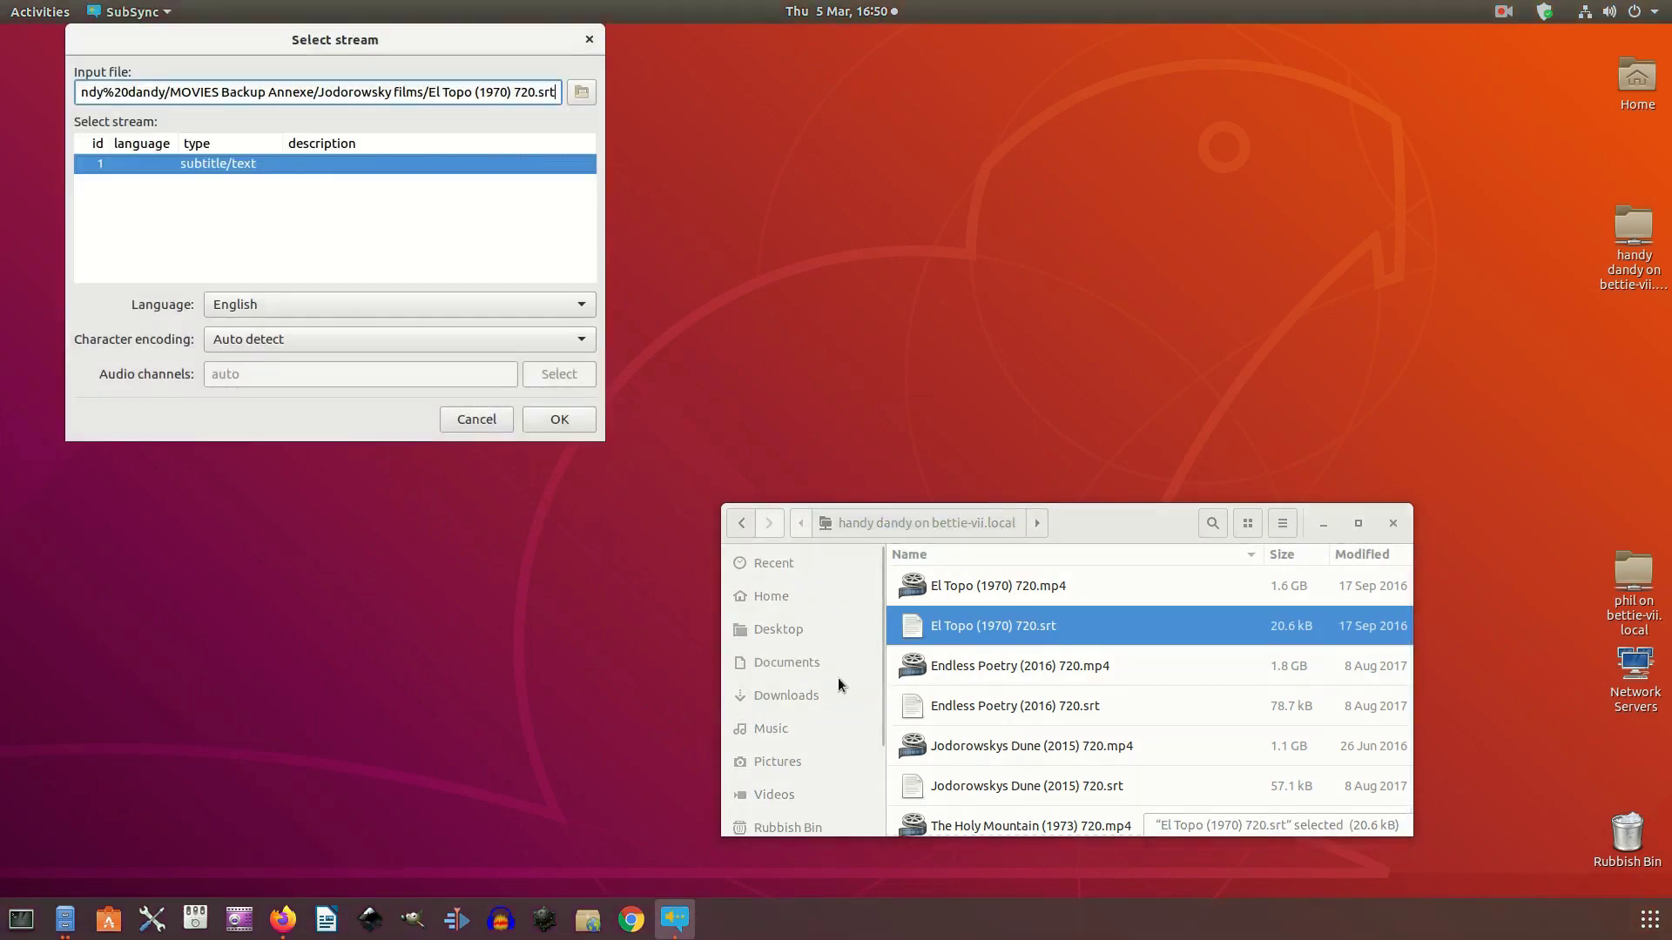
left_click(557, 419)
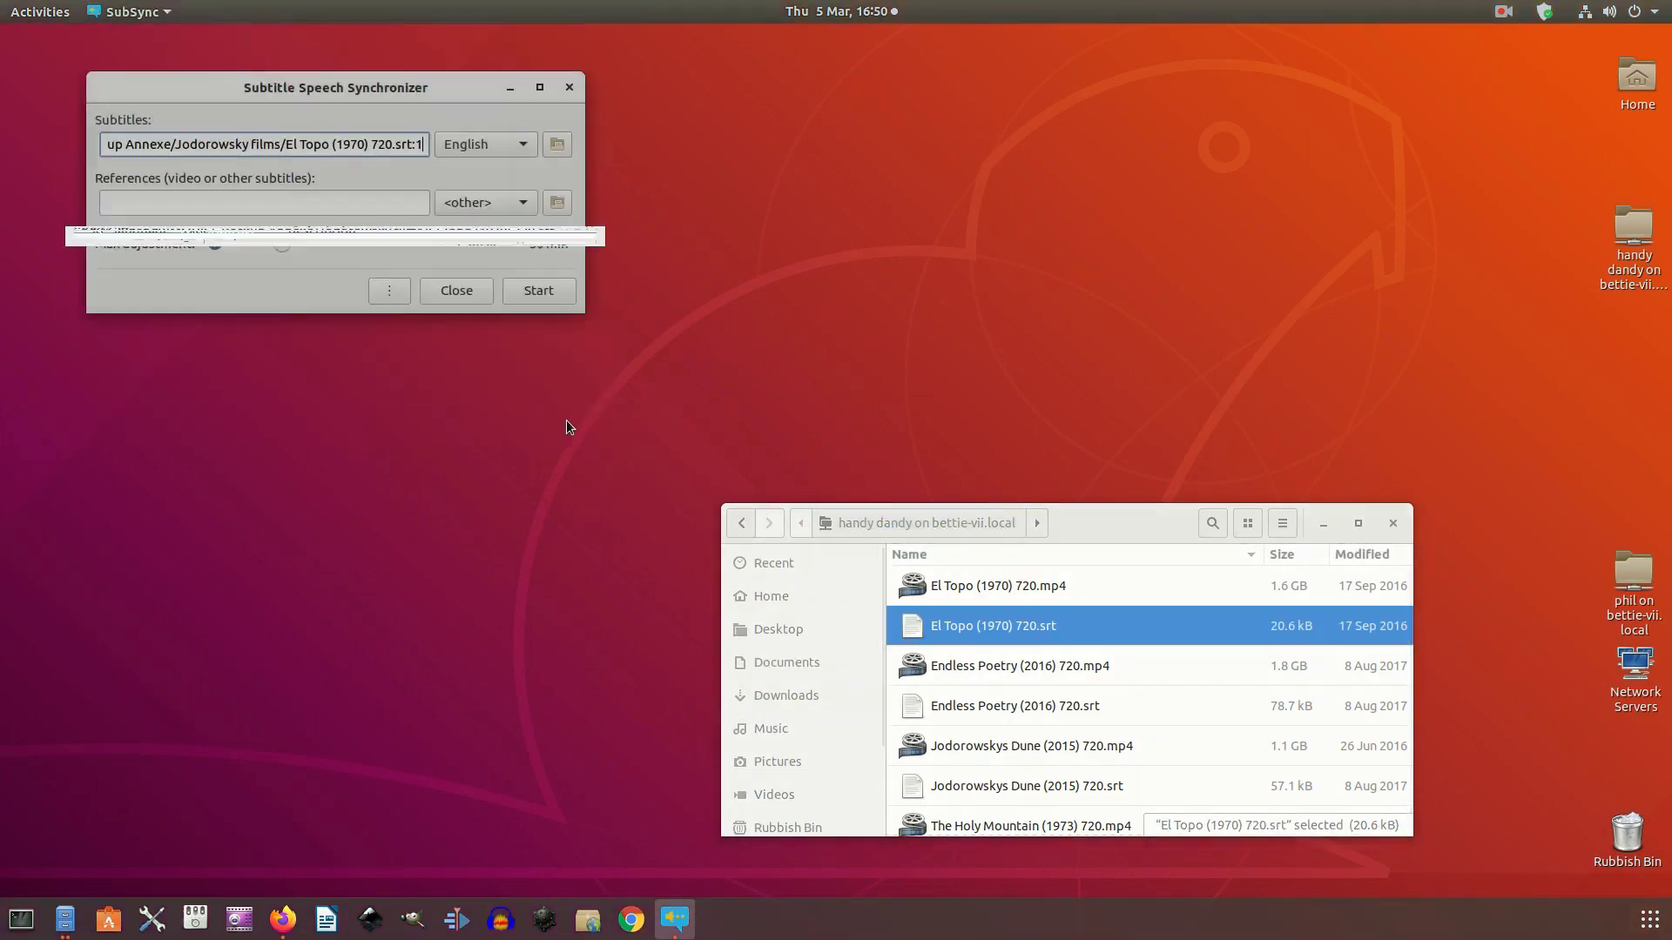
left_click_drag(919, 591, 891, 552)
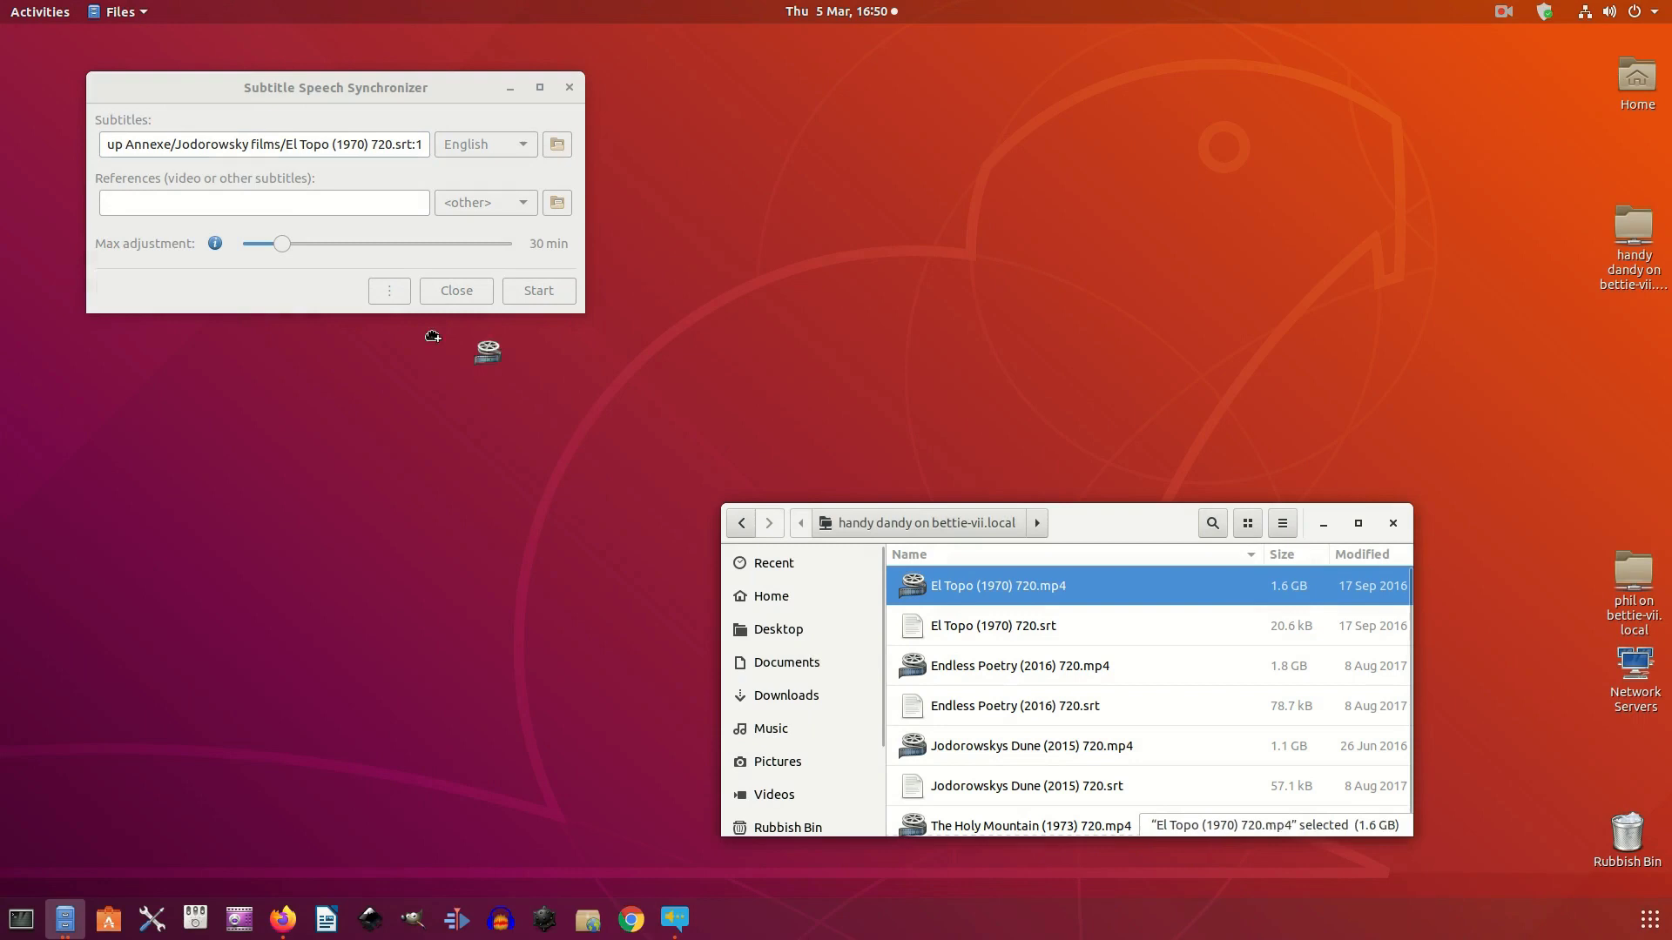
Step: Drop El Topo (1970) 720.mp4 into References and confirm its Spanish audio stream
left_click_drag(433, 336, 270, 202)
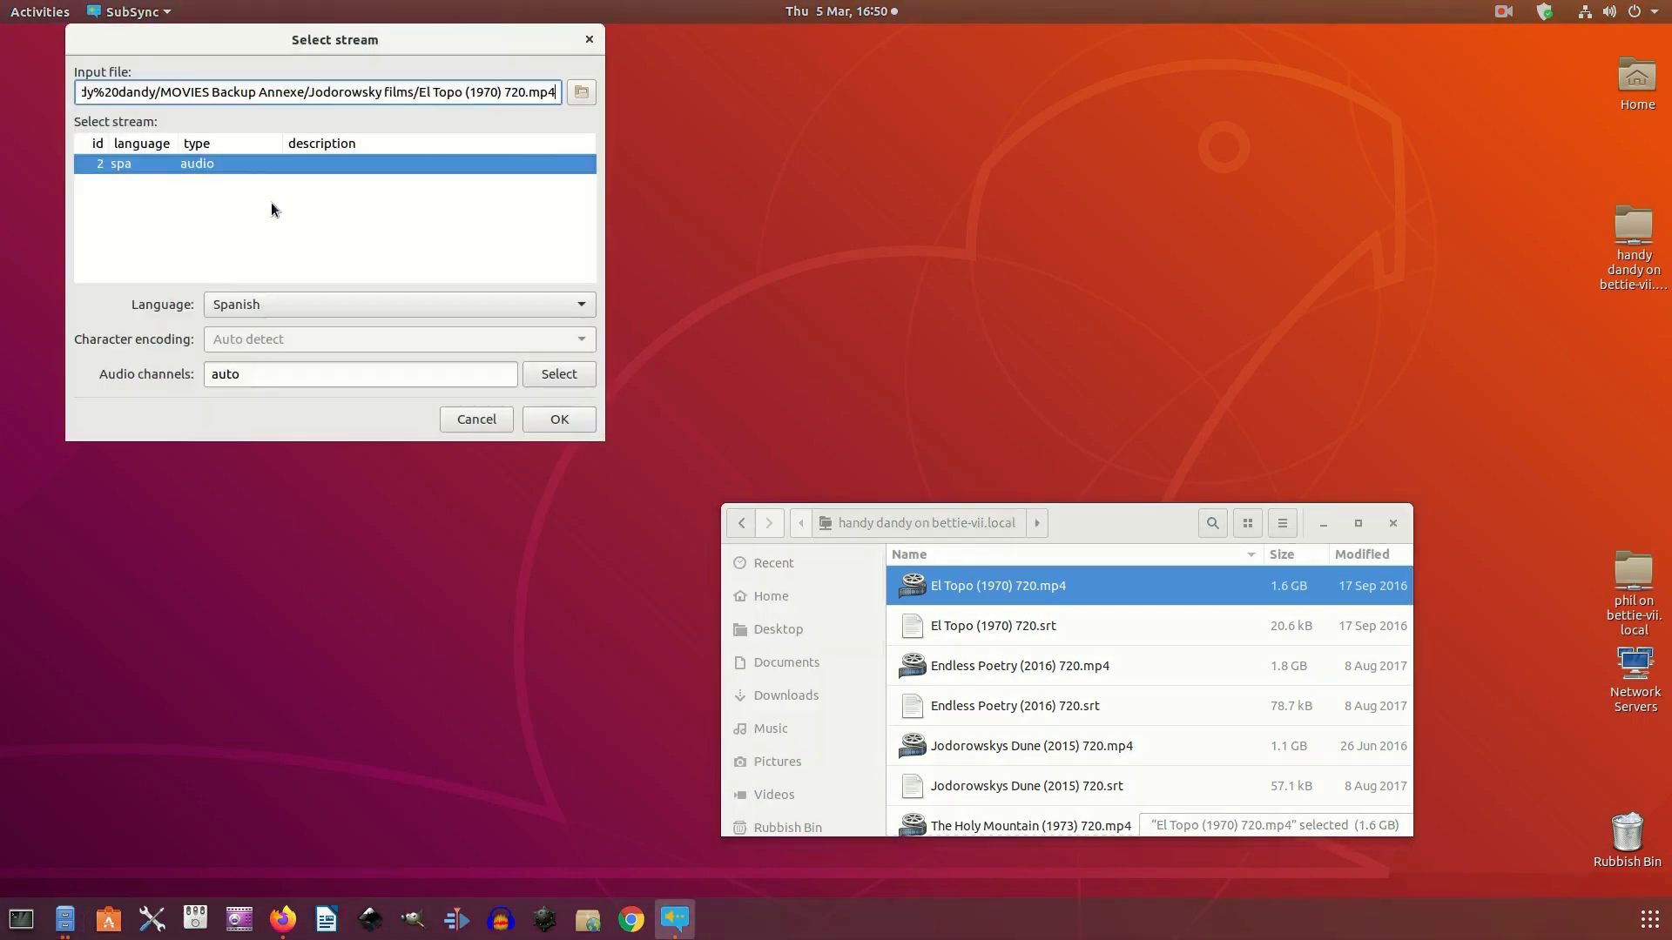
left_click(555, 422)
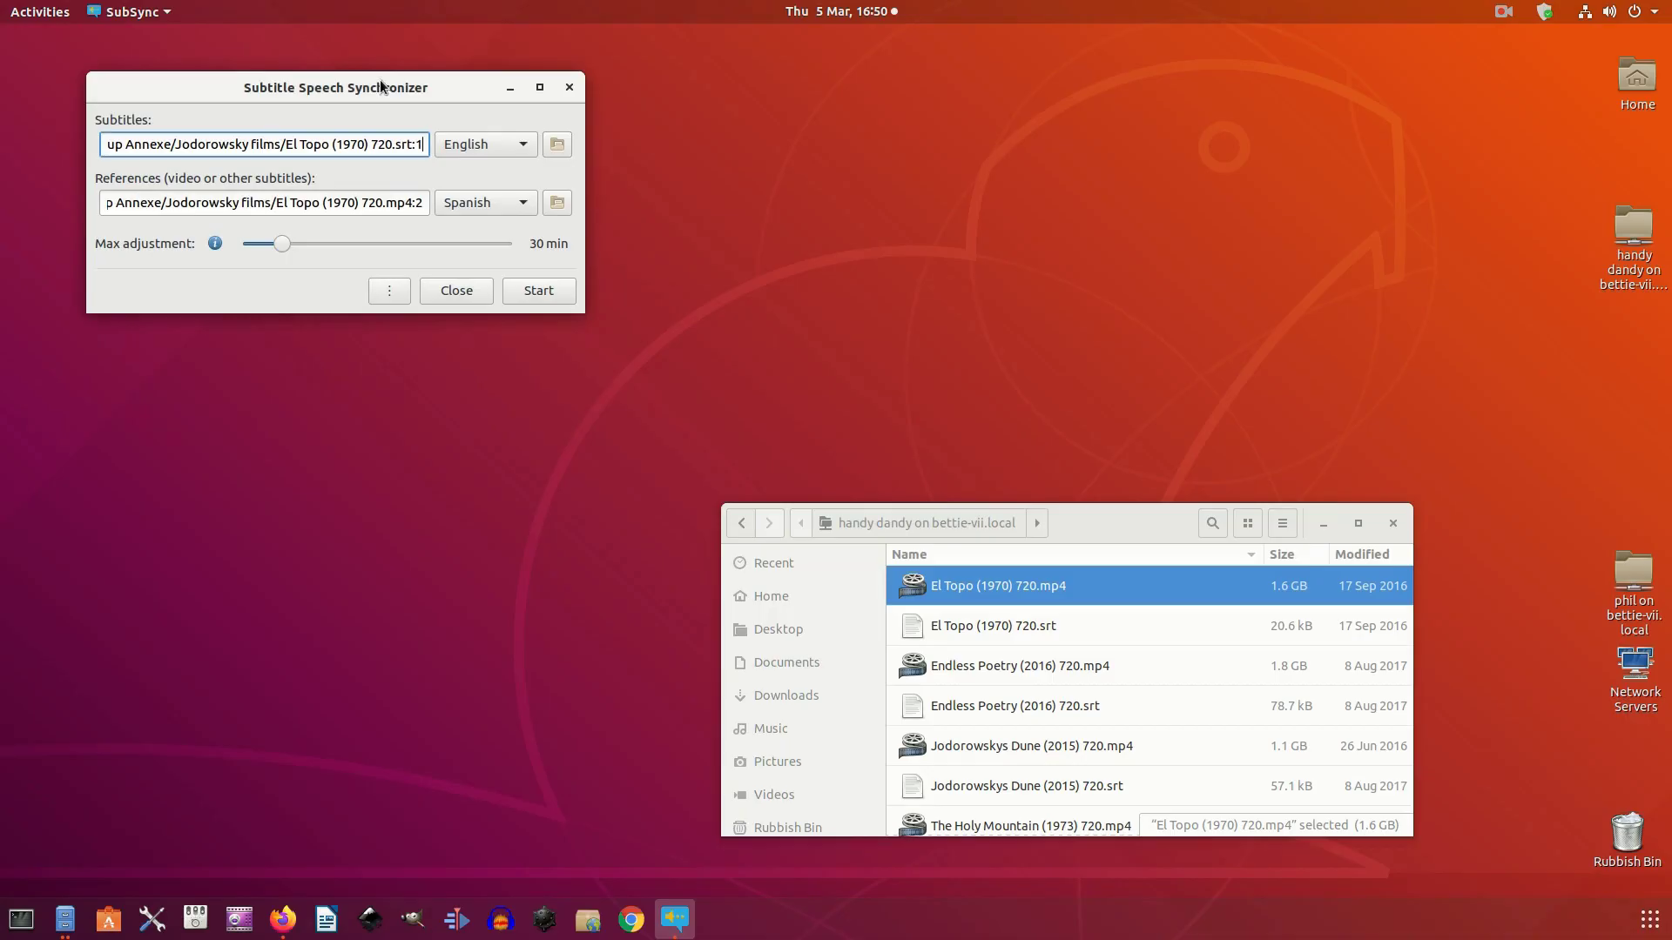
Step: Start synchronization, accept the Spanish dictionary and speech model download, then stop at 27 points
left_click_drag(380, 86, 569, 174)
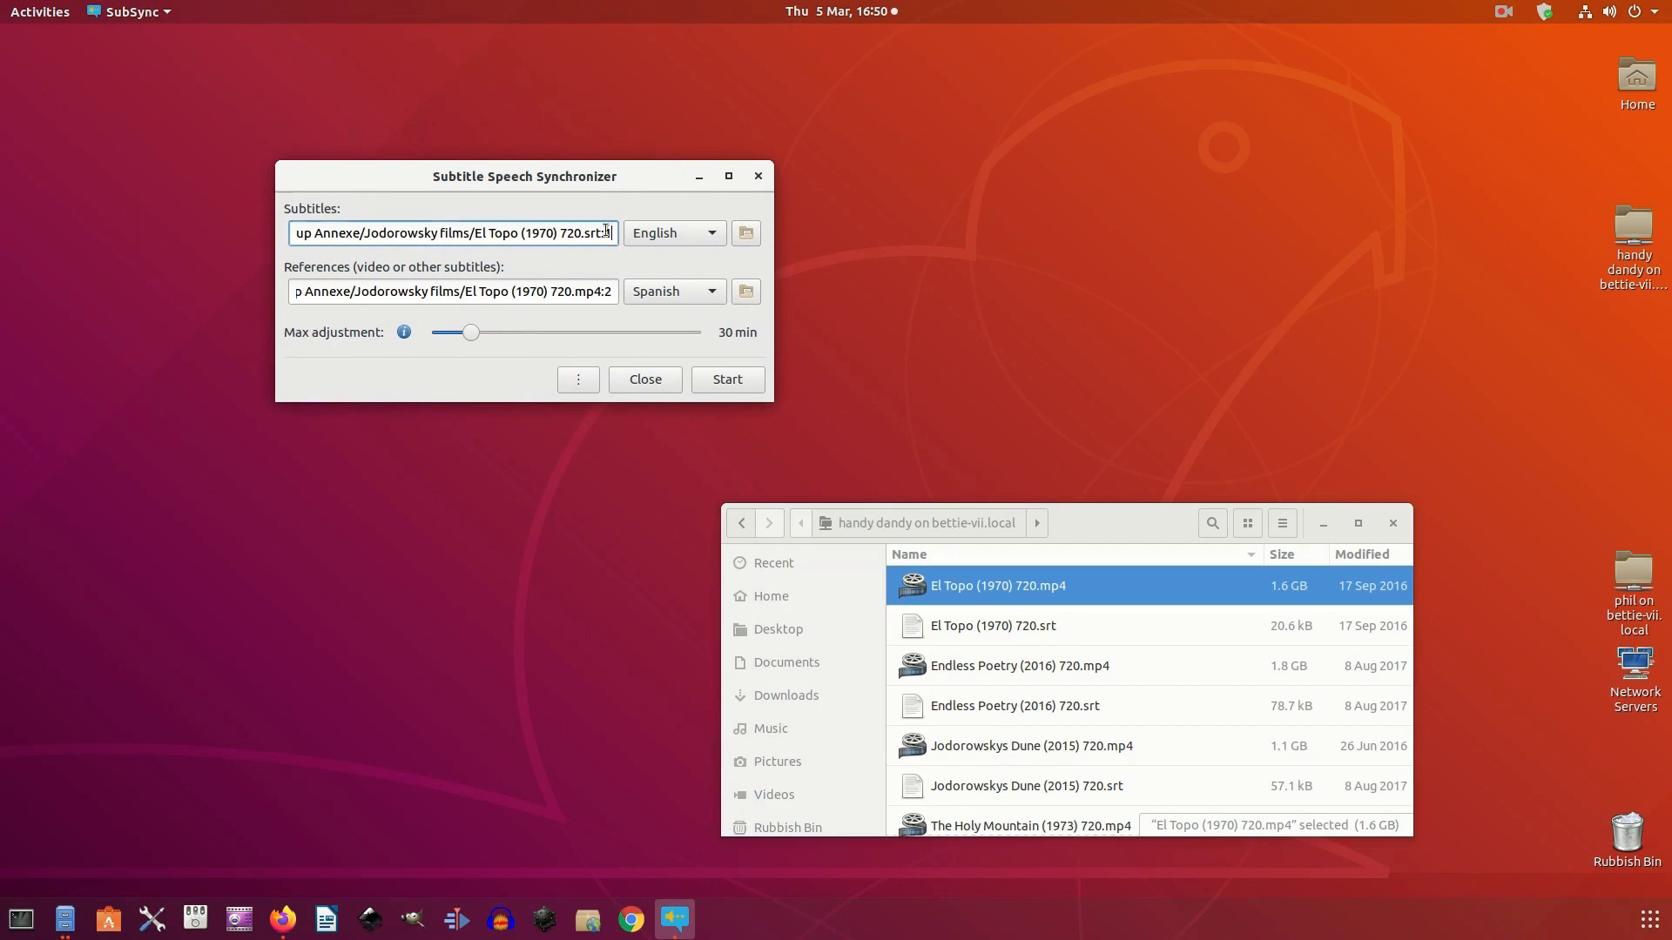
left_click(726, 380)
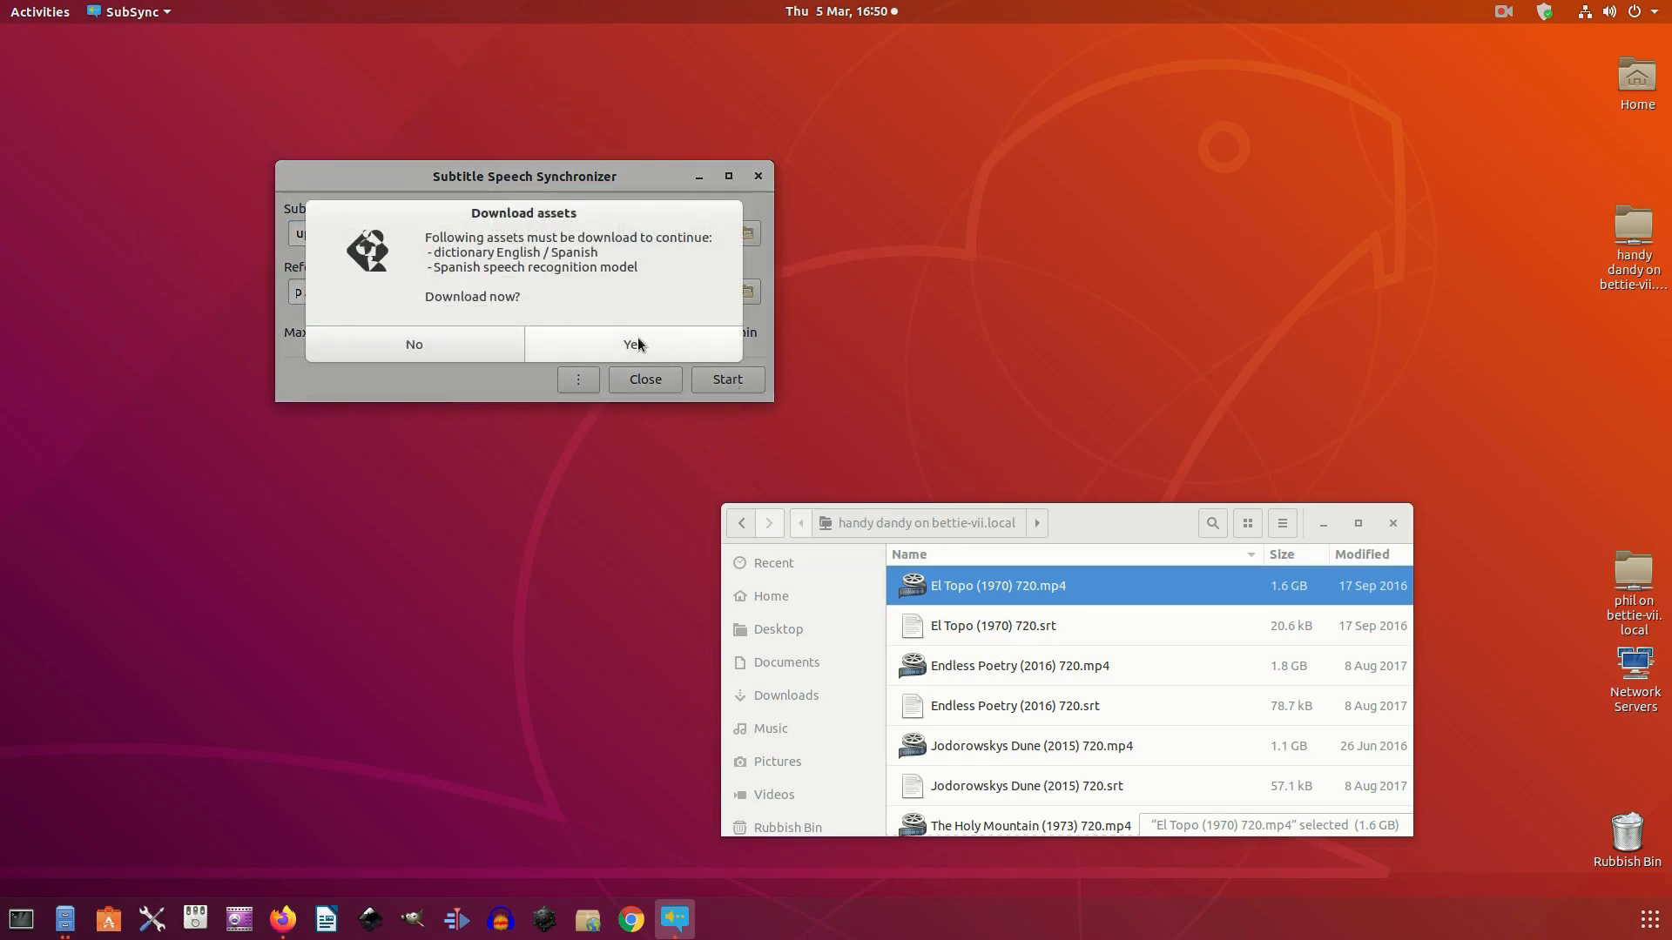
left_click(638, 344)
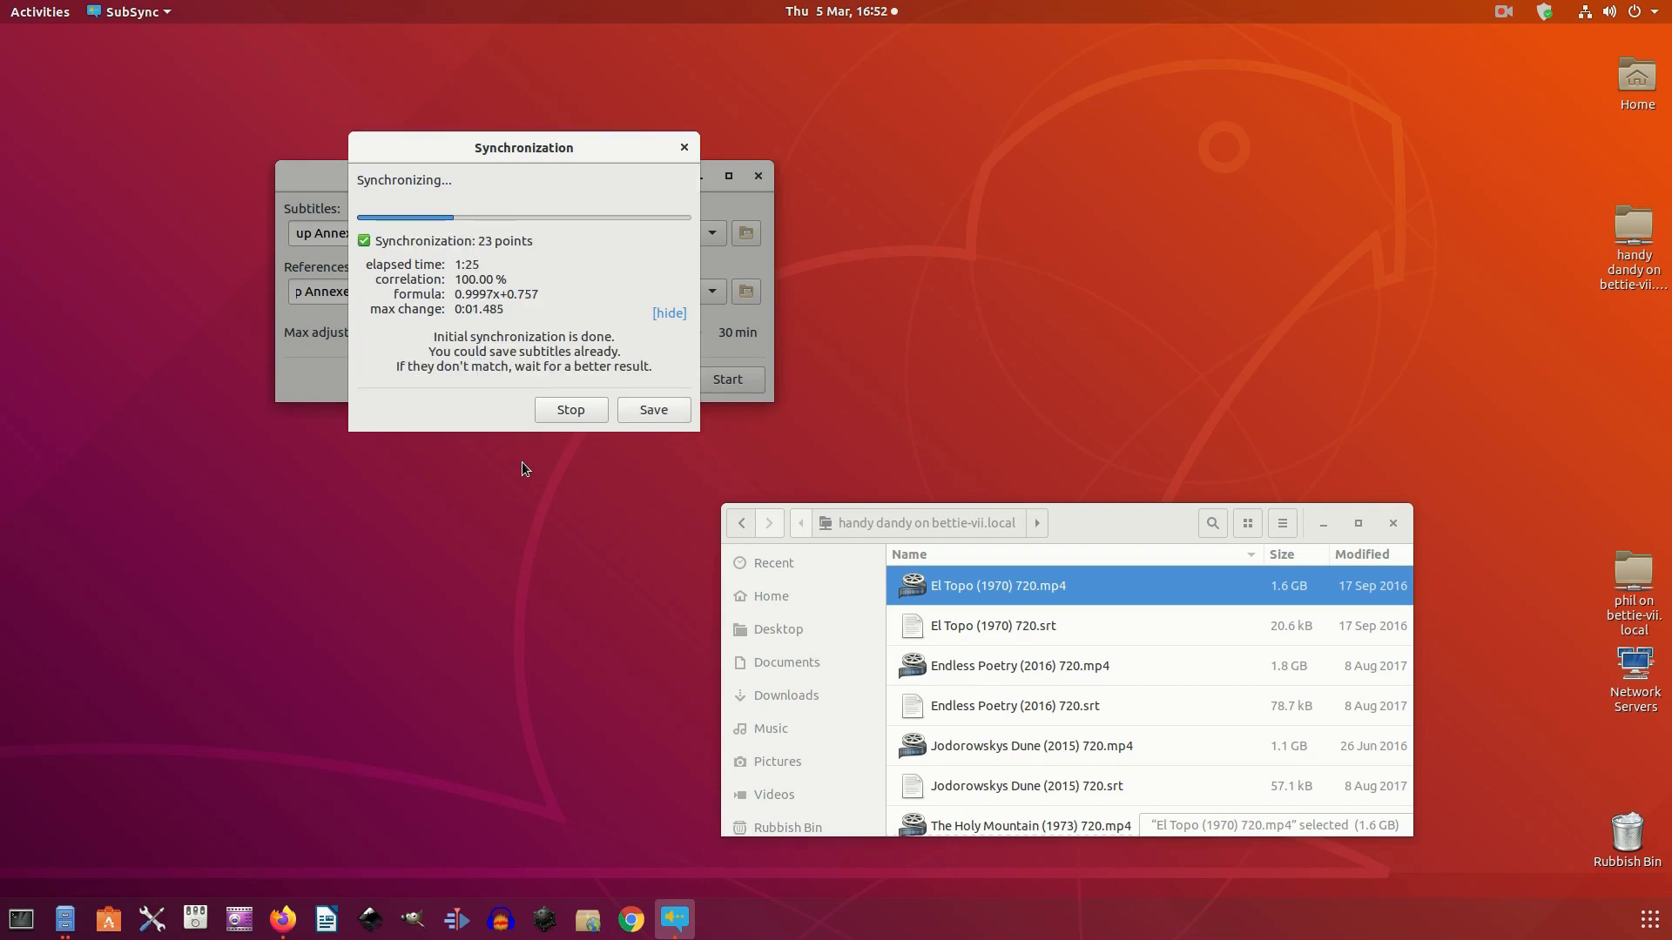
left_click(581, 411)
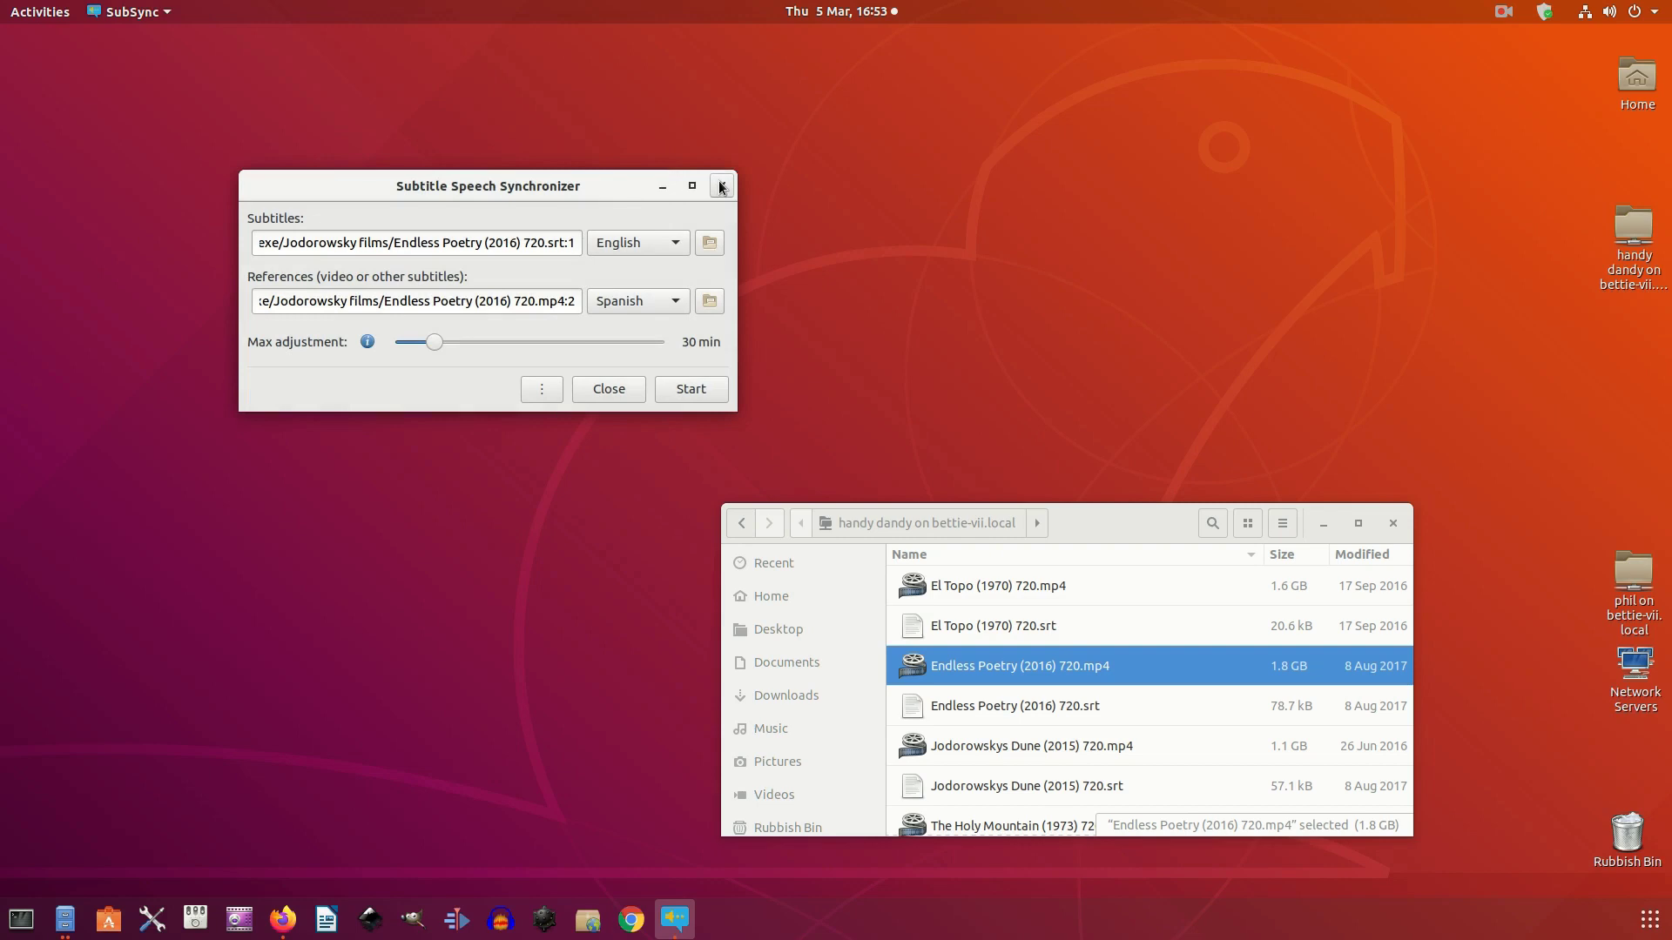
Step: Open Settings' Synchronization options and select the Min points no value 20 for replacing
left_click(541, 389)
left_click(590, 433)
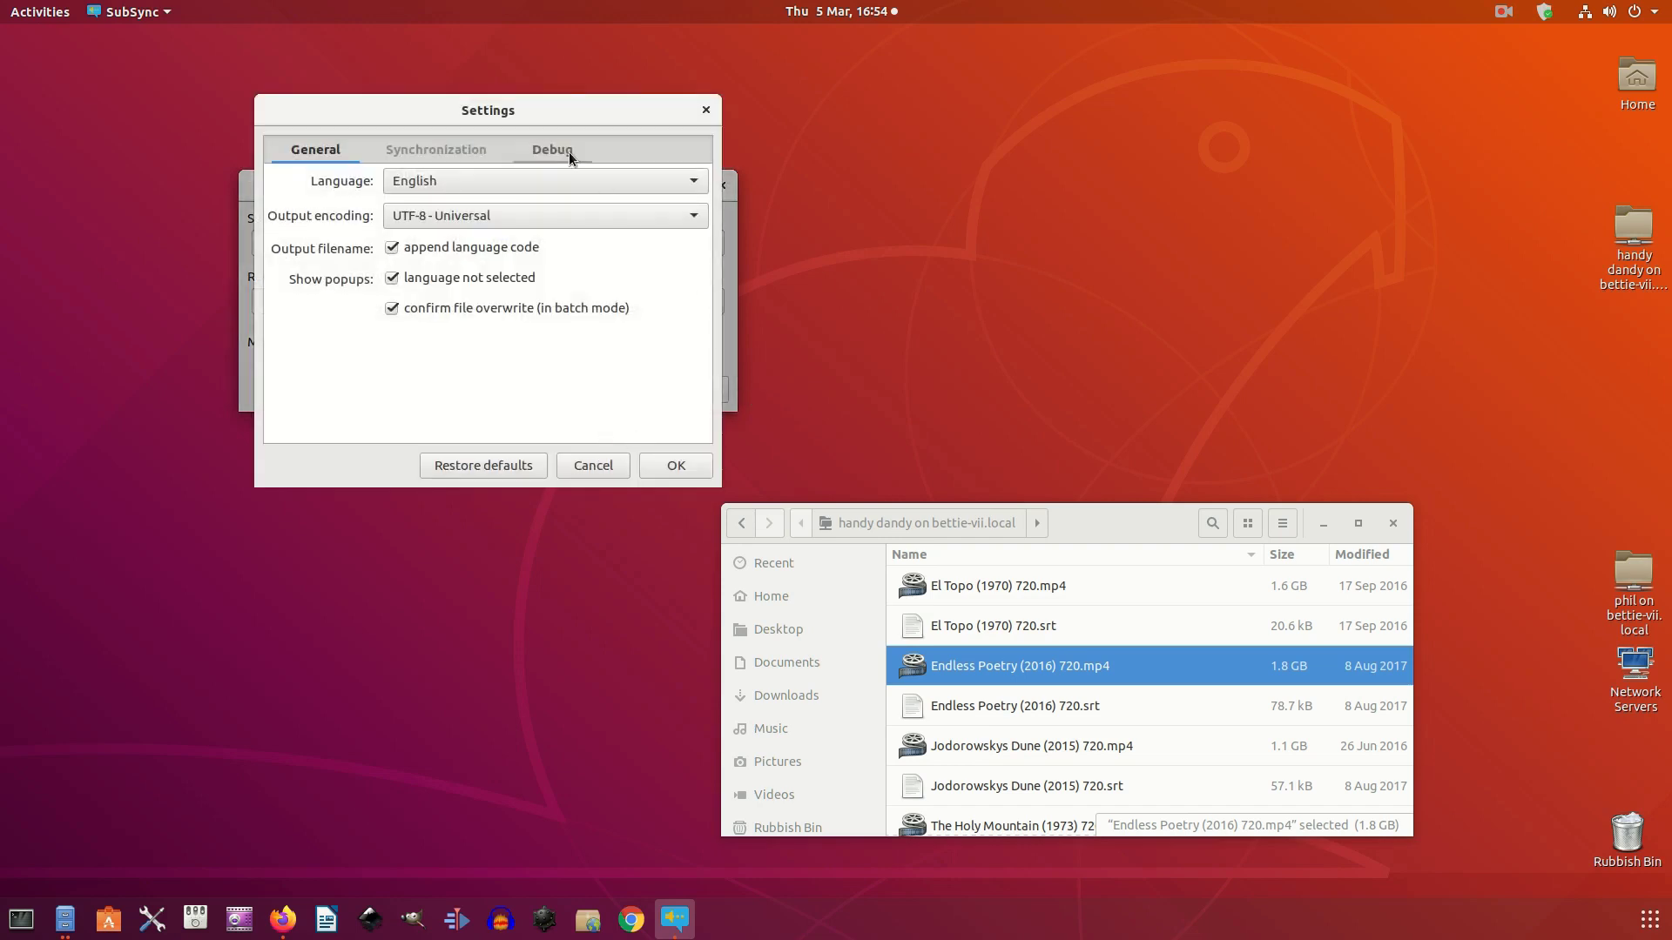
mouse_move(556, 106)
left_mouse_down()
mouse_move(627, 101)
mouse_move(552, 93)
left_mouse_up()
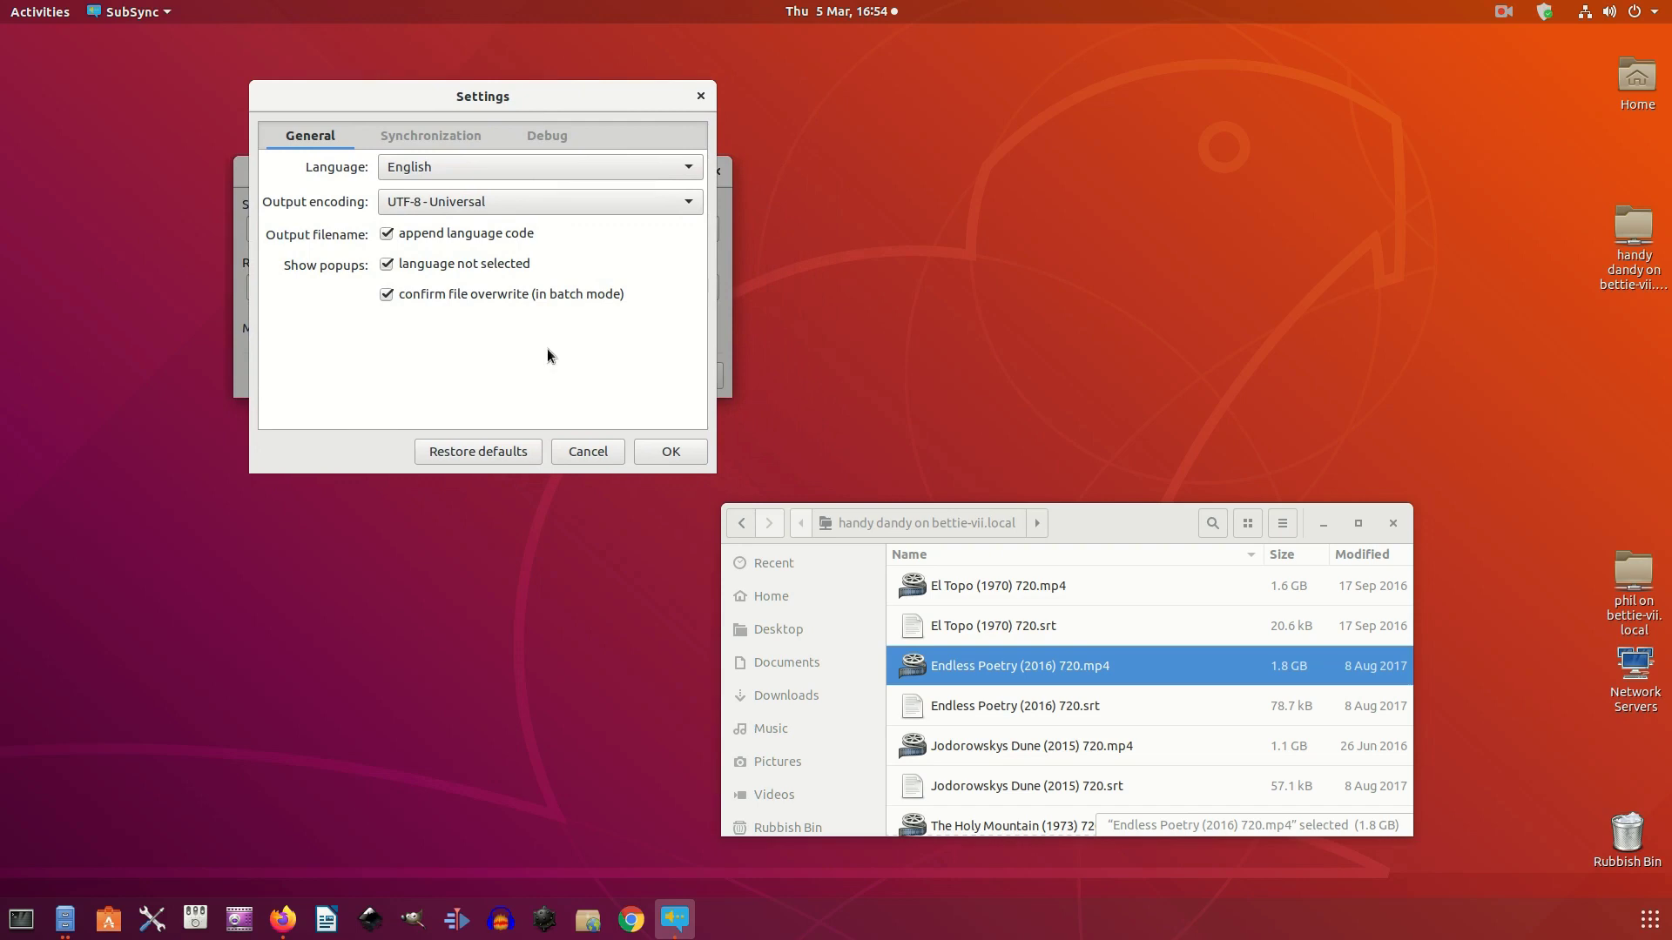
left_click(435, 139)
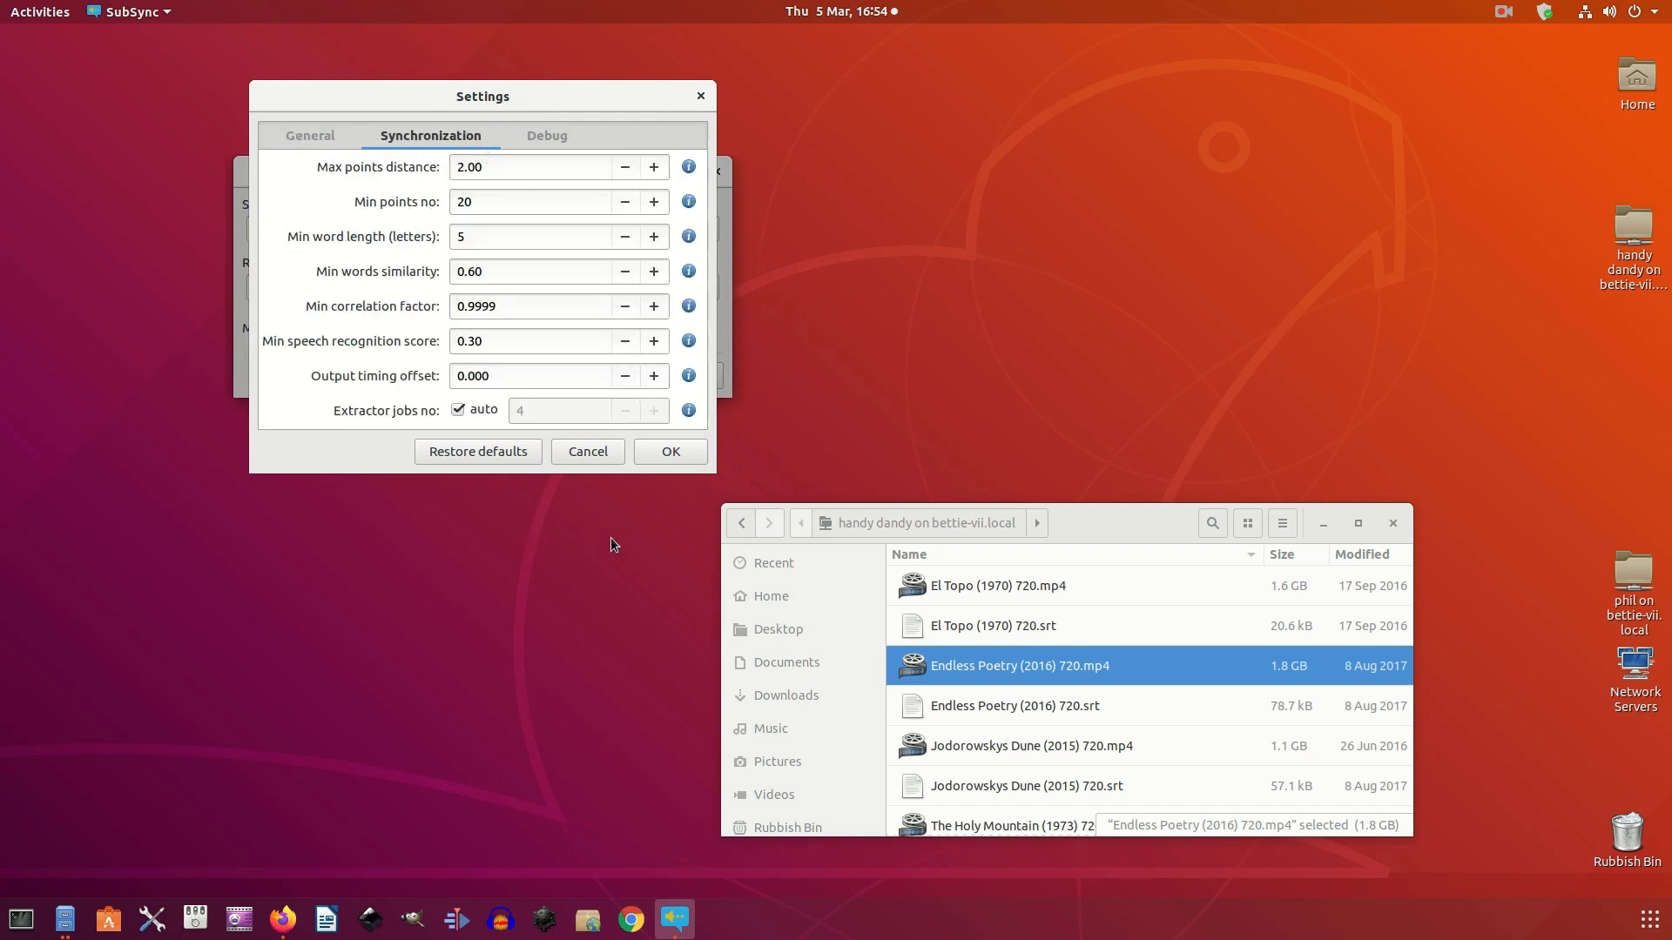
mouse_move(643, 551)
left_mouse_down()
mouse_move(644, 592)
mouse_move(644, 523)
left_mouse_up()
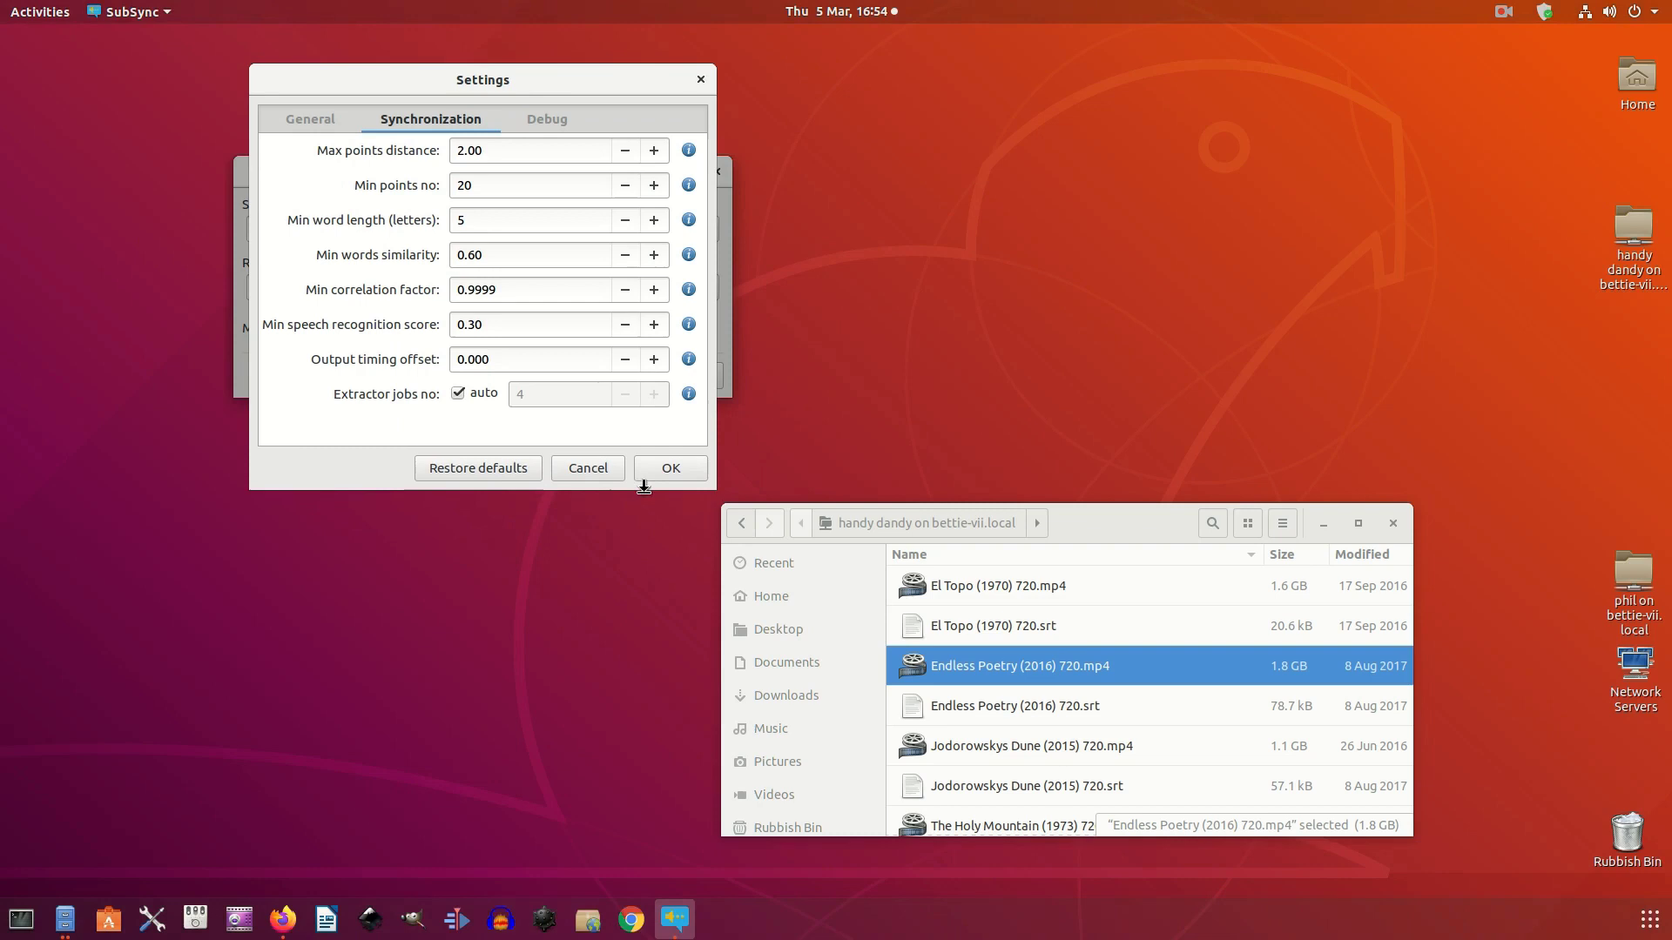
double_click(491, 185)
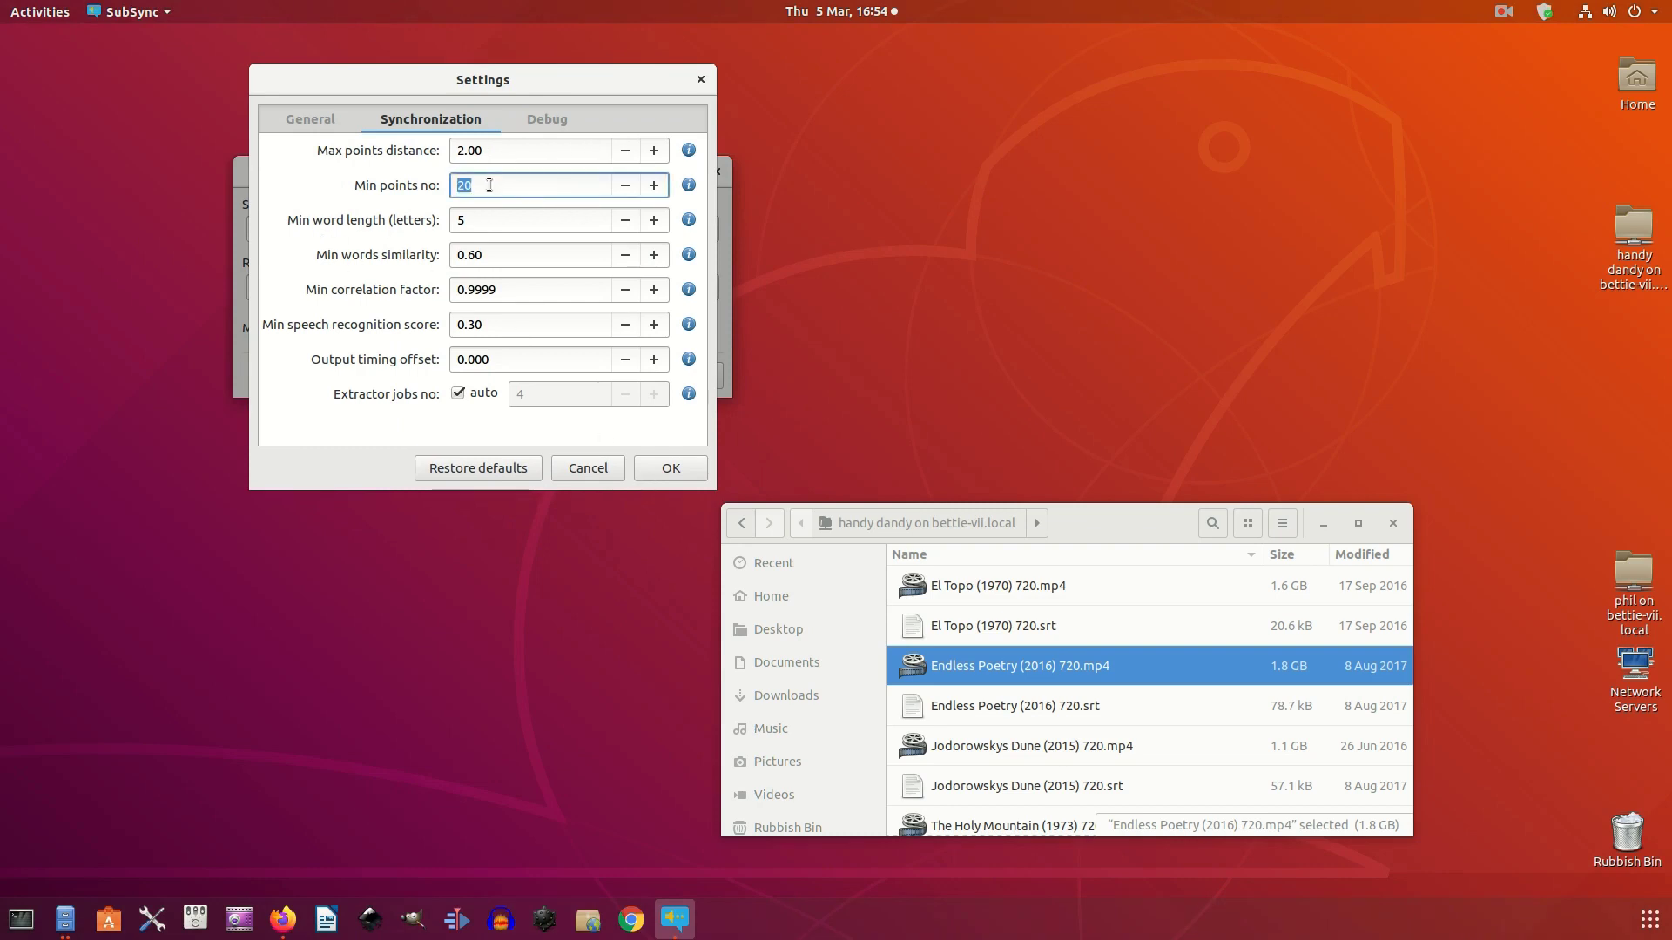